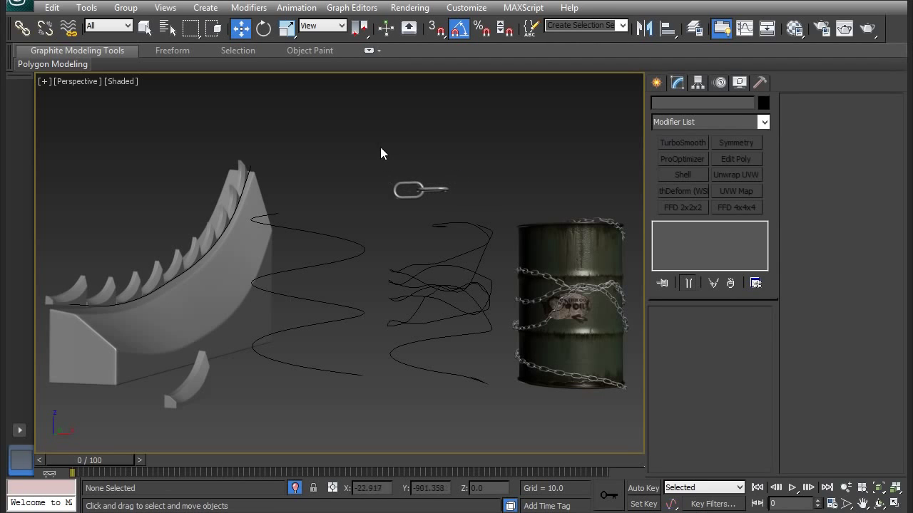
click(435, 190)
click(512, 176)
drag(320, 349, 322, 352)
drag(392, 375, 407, 350)
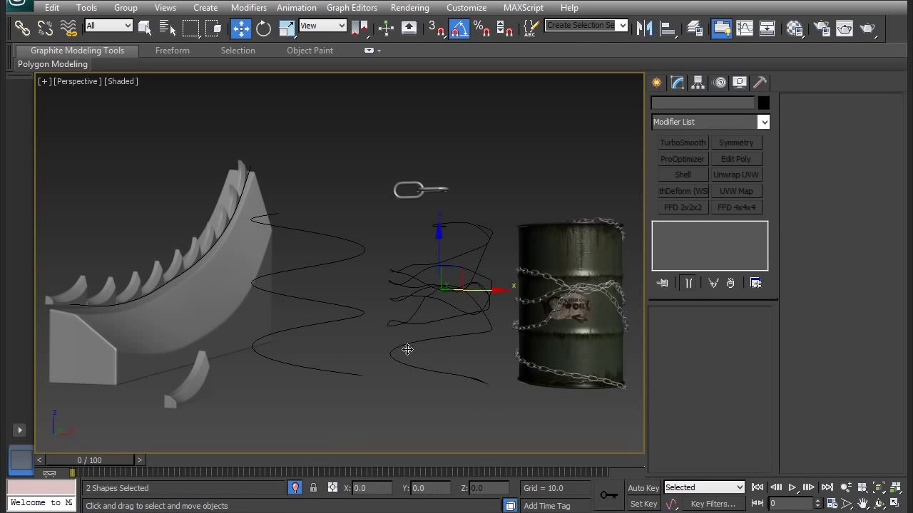
click(390, 411)
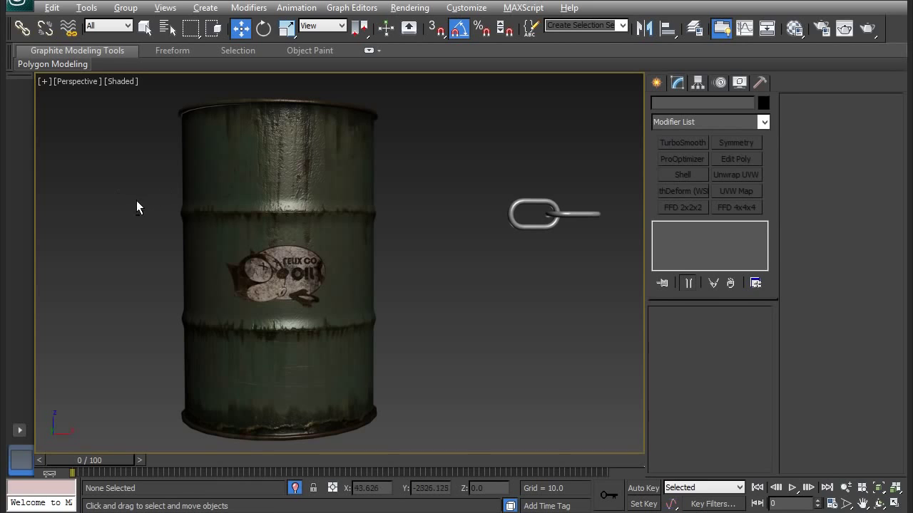
key(alt)
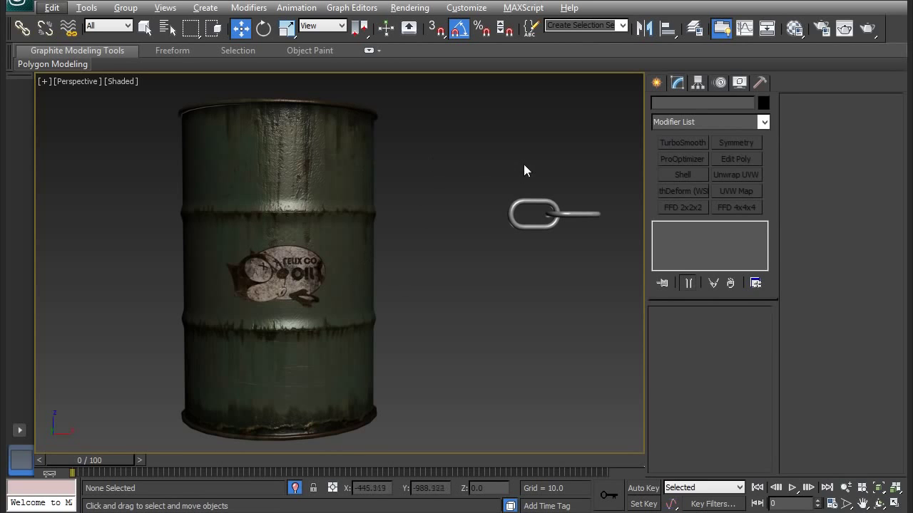
Step: Draw a helix spline beside the barrel with radii of about 36 and 38 and a height of about 96
click(658, 84)
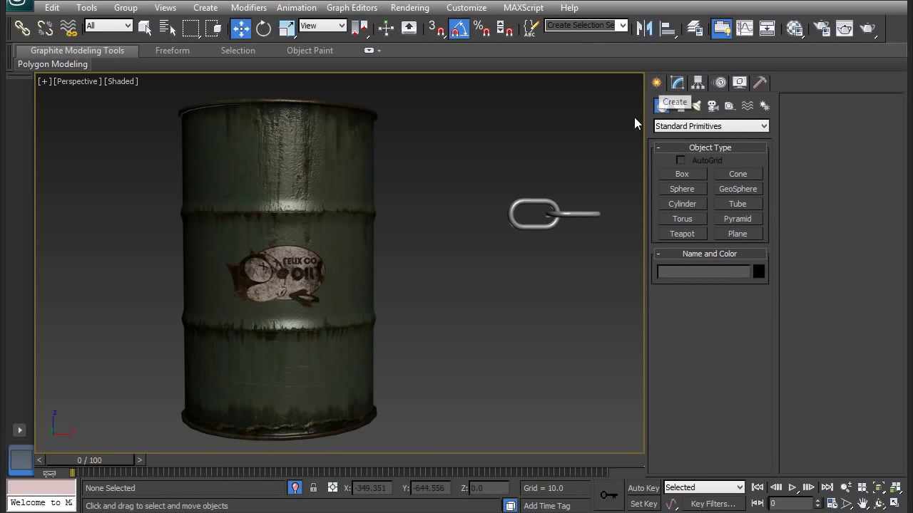
click(678, 106)
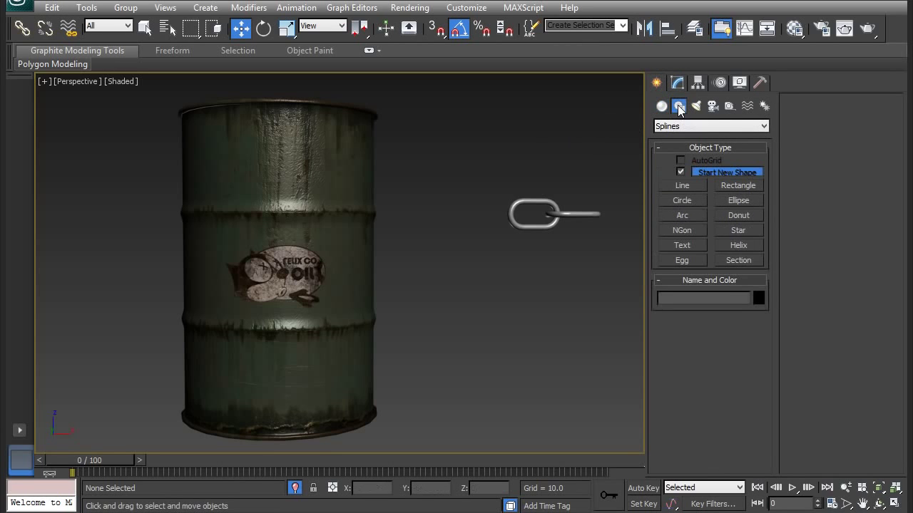
click(739, 245)
alt+middle_drag(475, 328, 466, 347)
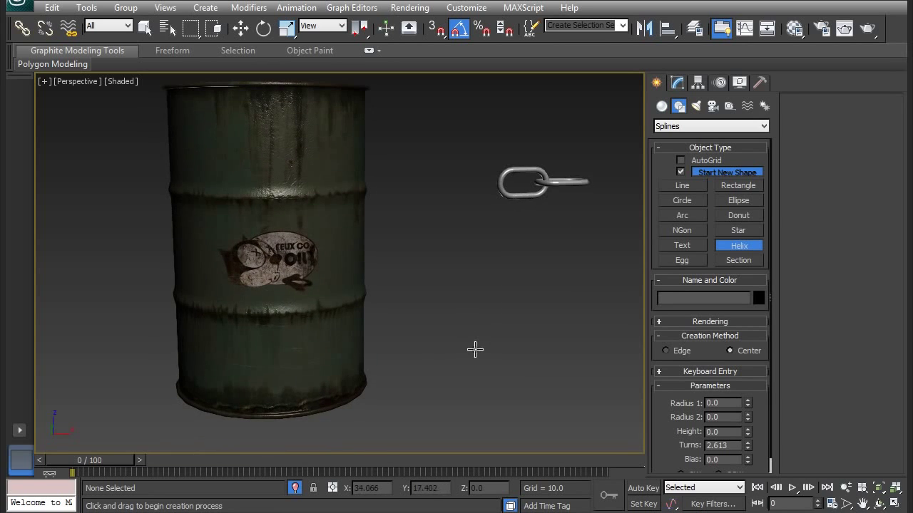
drag(466, 348, 466, 326)
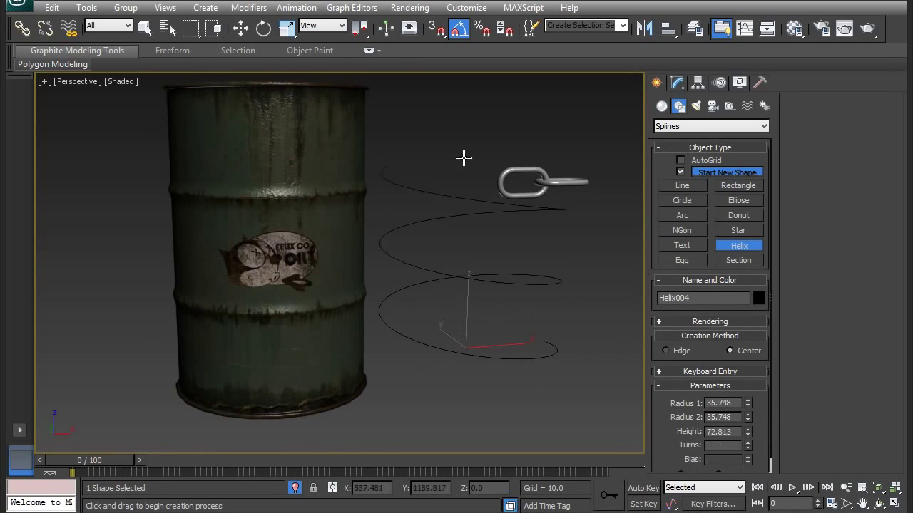
click(468, 113)
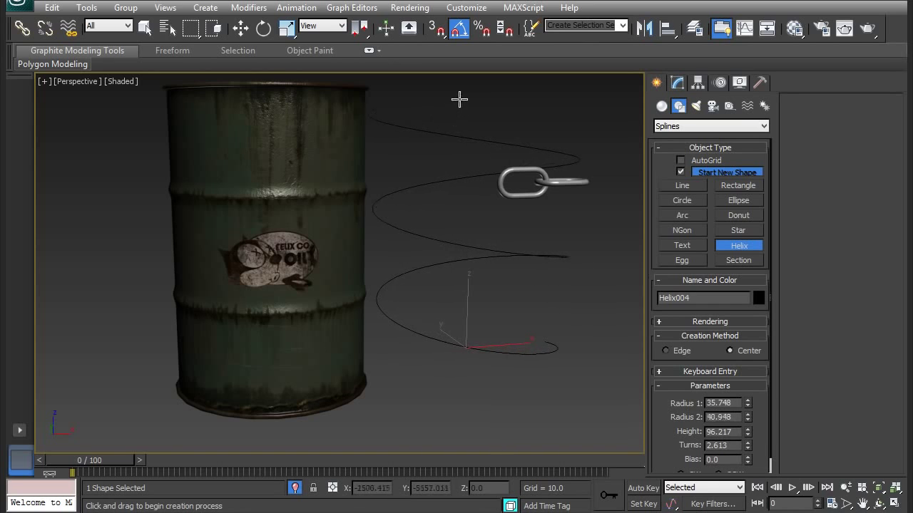
click(444, 149)
Step: Move the helix in the Top view so that it encircles the barrel
key(w)
scroll(412, 219, down, 2)
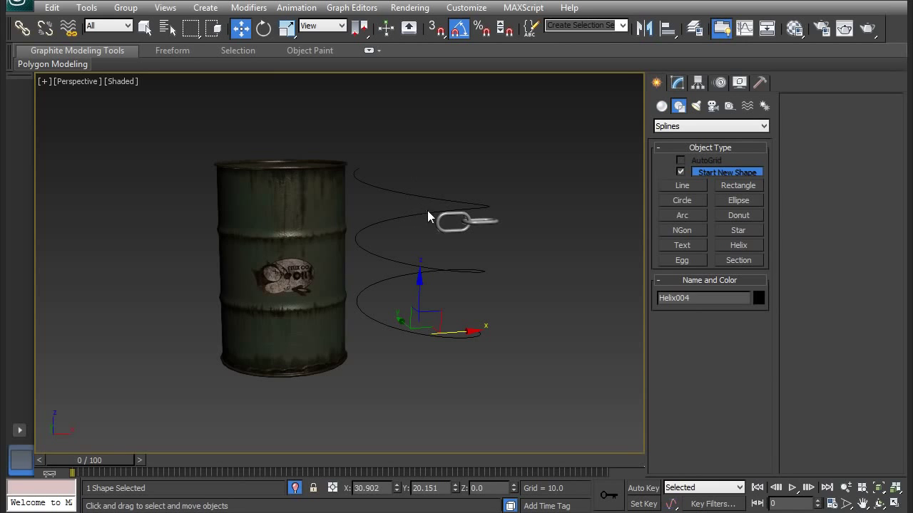
middle_drag(425, 229, 442, 220)
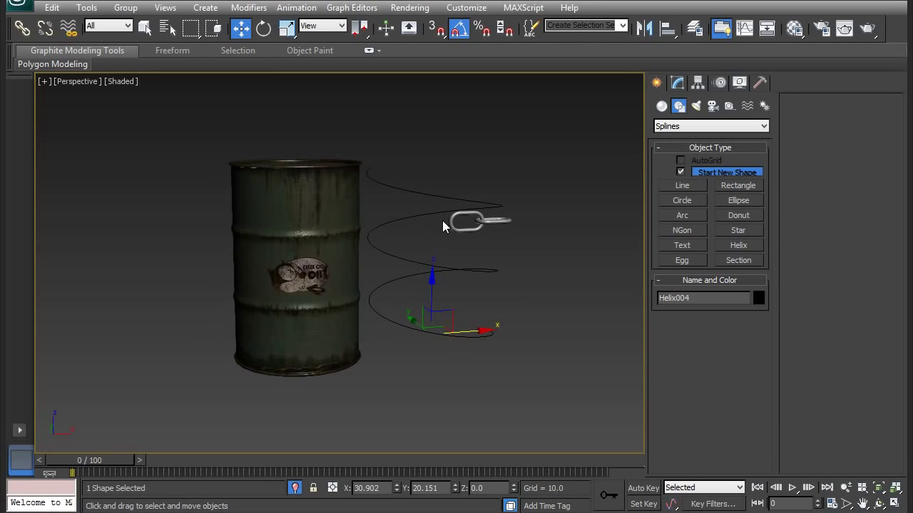
key(t)
key(z)
scroll(476, 212, down, 5)
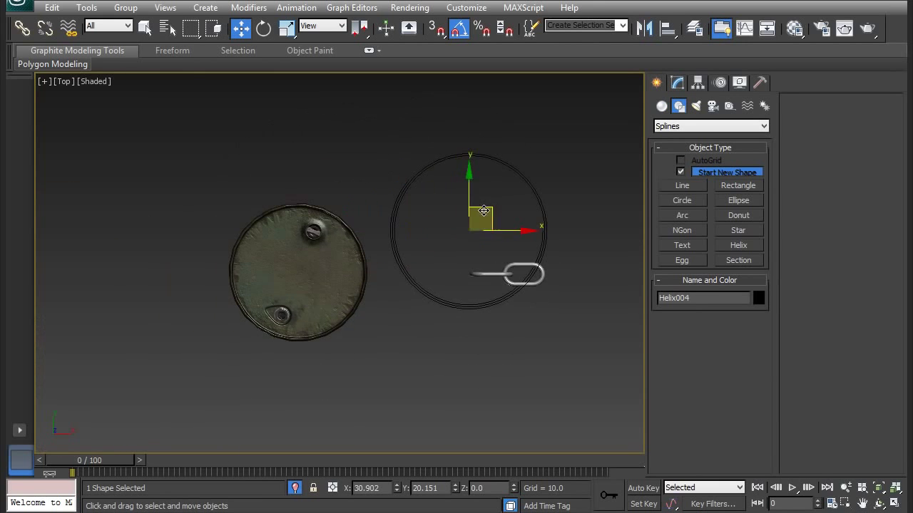
drag(476, 212, 312, 252)
mouse_move(377, 245)
middle_down()
mouse_move(416, 244)
mouse_move(372, 262)
middle_up()
scroll(383, 244, up, 2)
scroll(373, 262, up, 2)
middle_drag(420, 240, 485, 222)
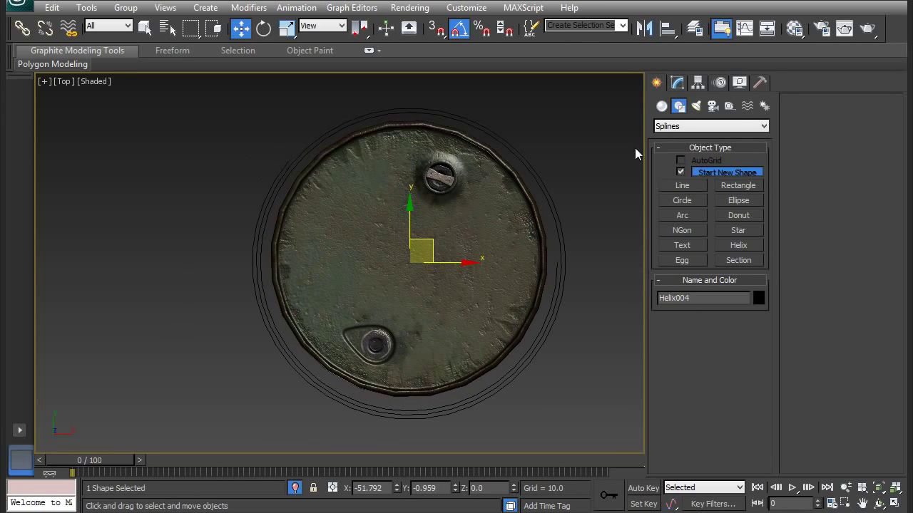
Step: Set both helix radii to 33.96 and recentre the helix around the barrel in the Top view
click(677, 83)
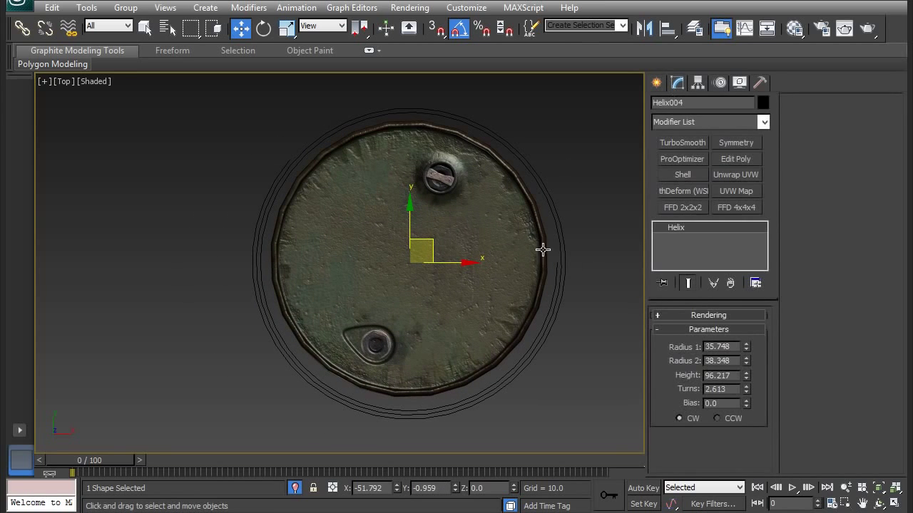
drag(746, 346, 606, 362)
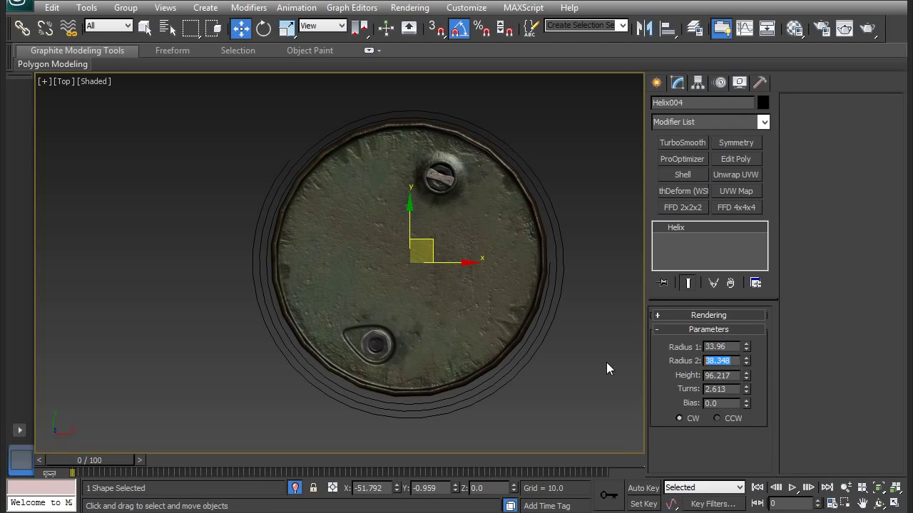
text(33.96)
key(Return)
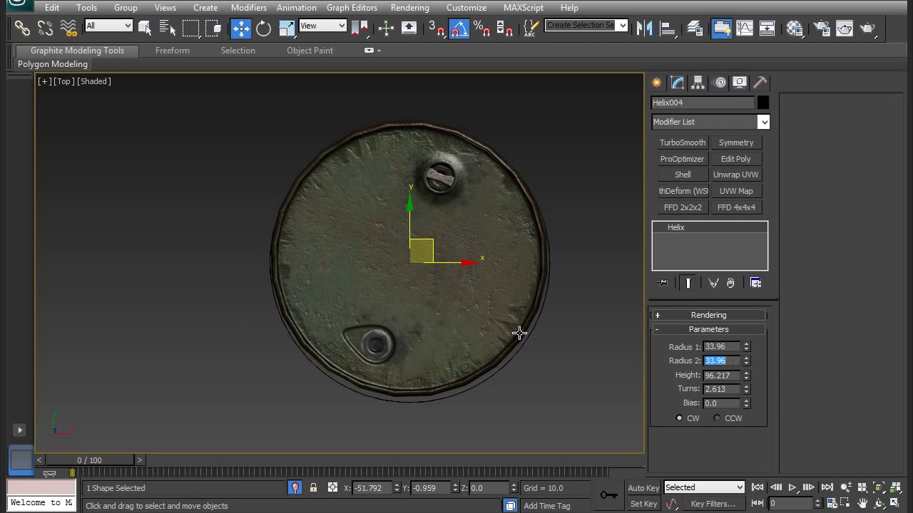
middle_drag(511, 330, 514, 348)
drag(434, 261, 431, 257)
Step: Set the helix to 2.508 turns around the barrel in the Perspective view
key(p)
key(z)
alt+middle_drag(367, 304, 442, 191)
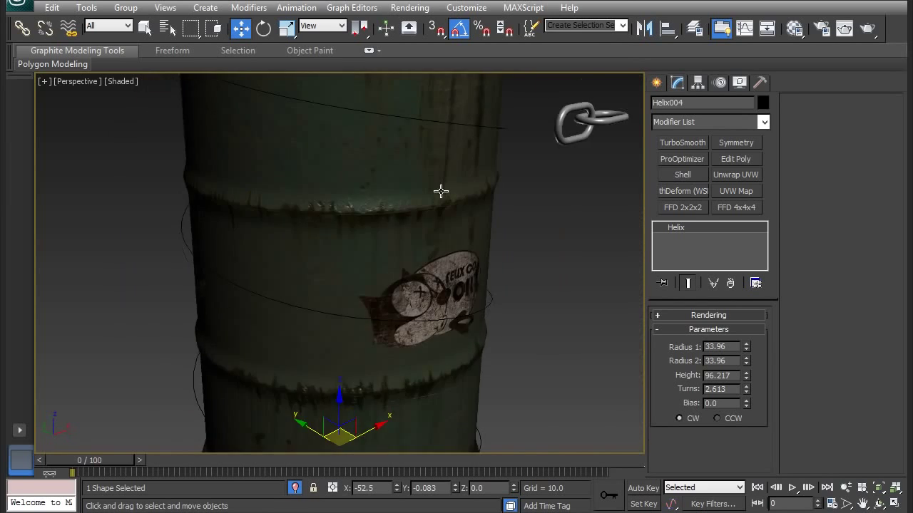
scroll(441, 190, down, 4)
scroll(457, 205, up, 4)
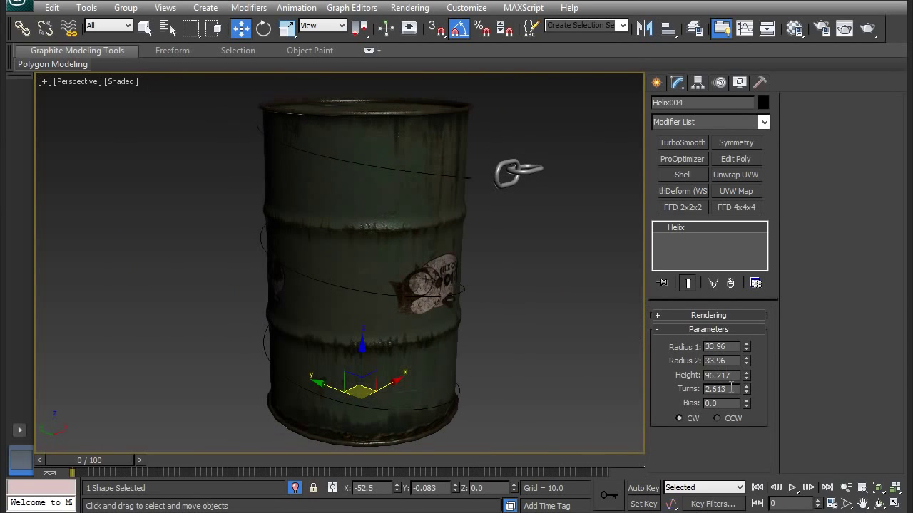
drag(745, 391, 746, 393)
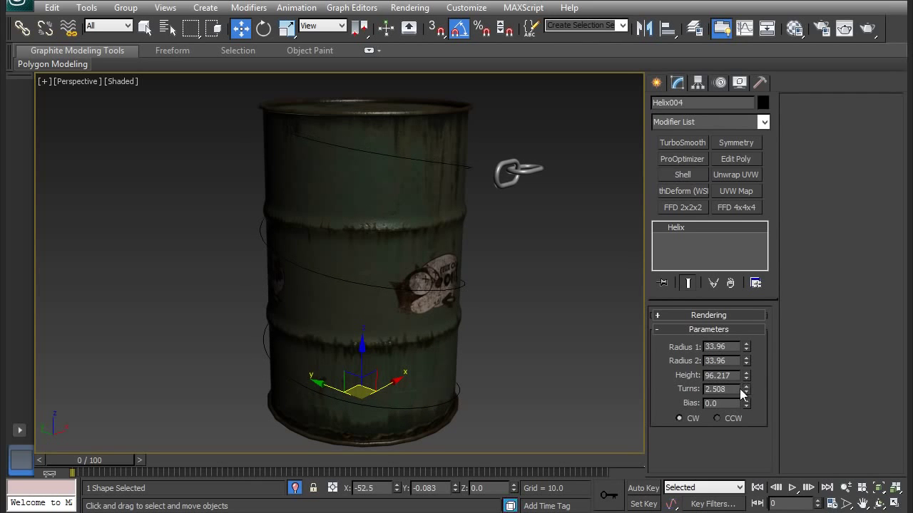
Step: Examine the helix around the barrel and the two-link chain piece beside it from several angles
alt+middle_drag(359, 268, 399, 261)
scroll(350, 263, down, 3)
scroll(399, 210, up, 5)
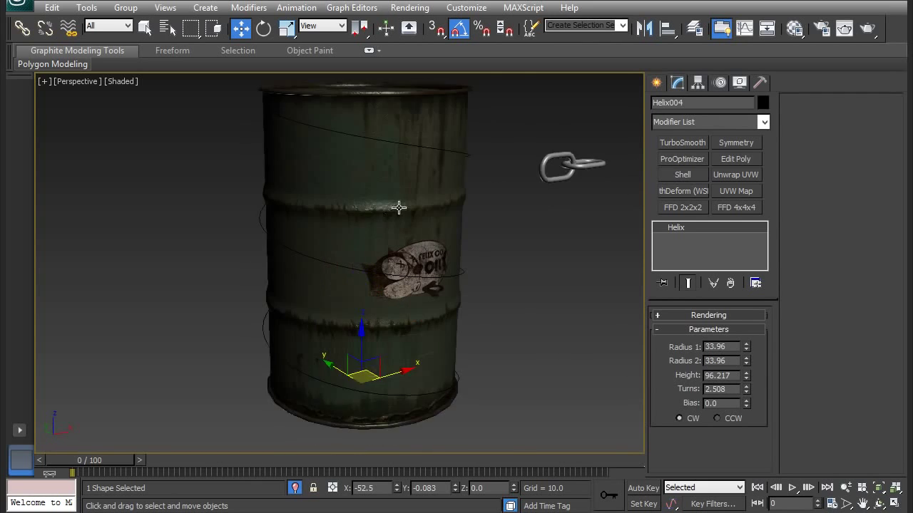
scroll(428, 218, down, 5)
alt+middle_drag(421, 221, 442, 215)
click(561, 195)
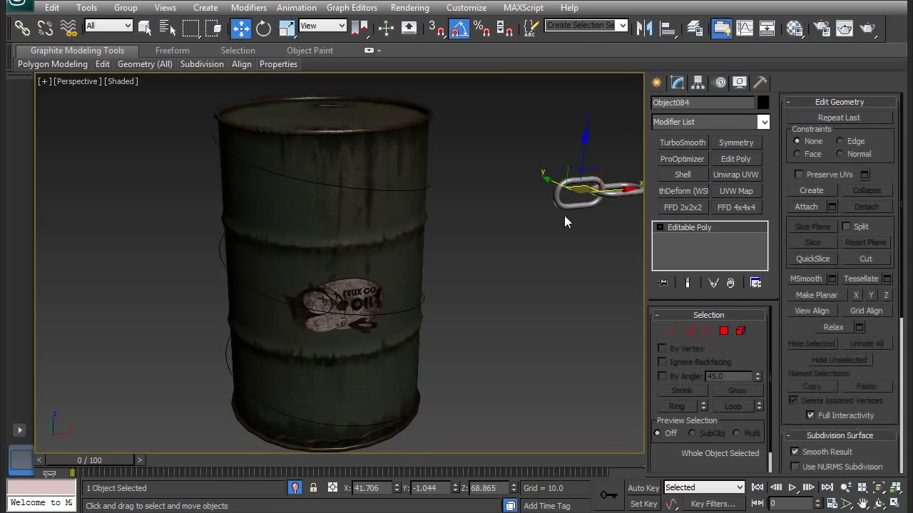
middle_drag(564, 216, 411, 224)
middle_drag(411, 224, 349, 251)
scroll(365, 250, up, 3)
scroll(421, 240, down, 3)
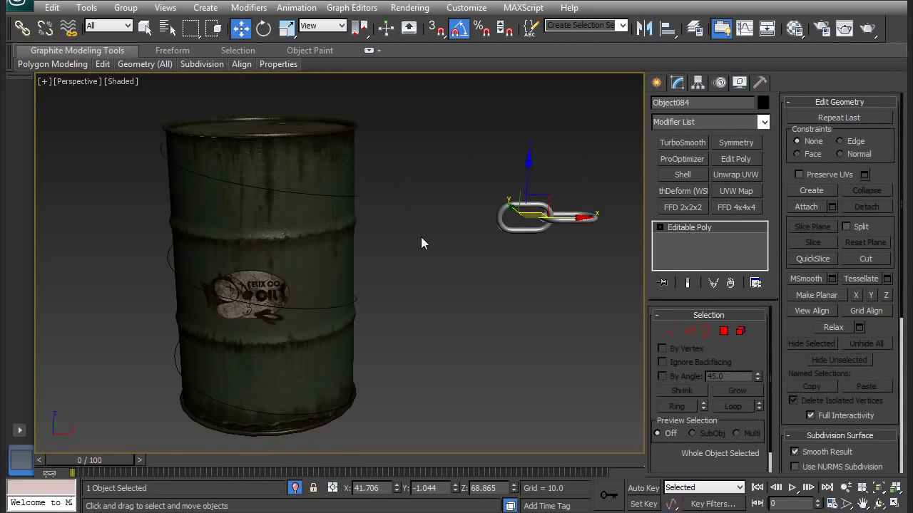
scroll(430, 239, up, 2)
scroll(417, 231, up, 2)
scroll(417, 228, down, 3)
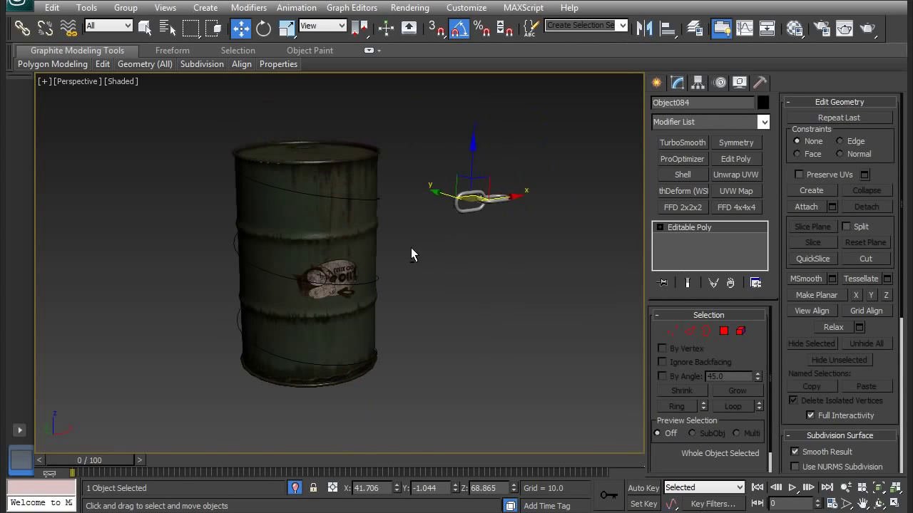
alt+middle_drag(461, 235, 483, 228)
alt+middle_drag(324, 318, 345, 304)
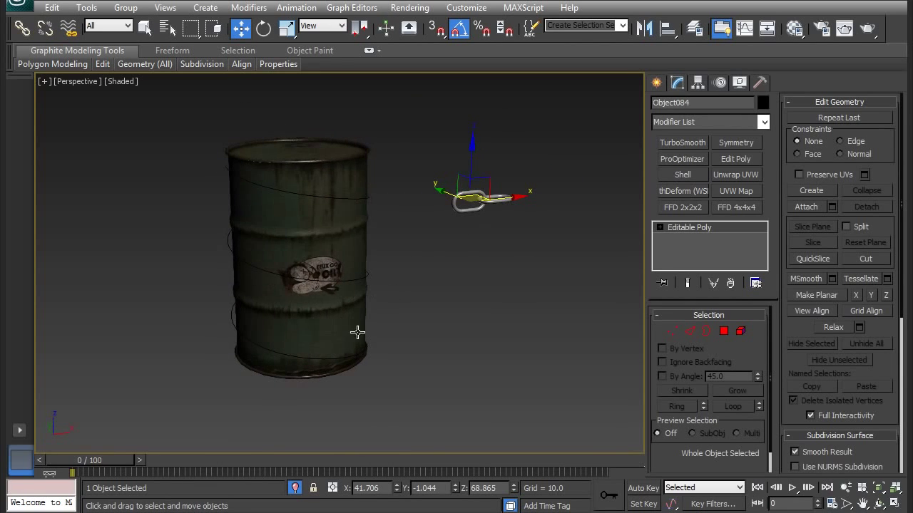
alt+middle_drag(403, 259, 409, 314)
scroll(459, 292, up, 2)
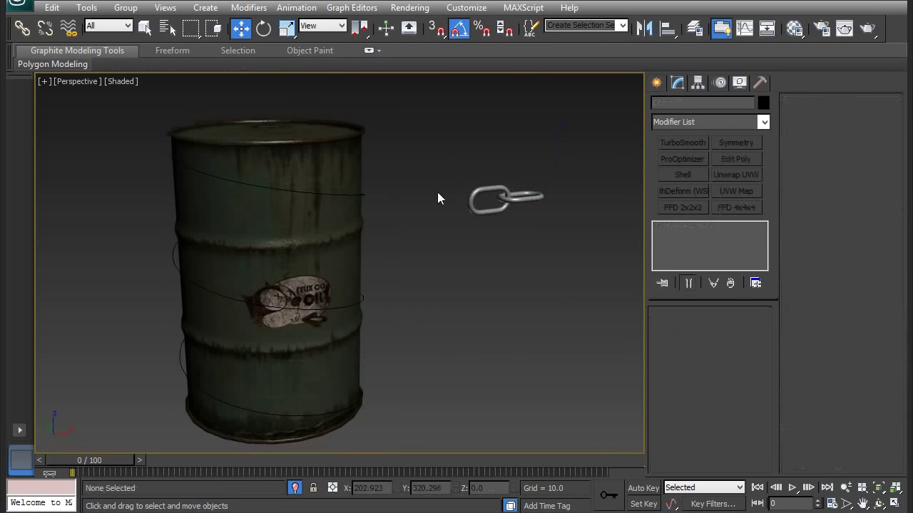
Step: Apply the PathDeform (WSM) modifier to the two-link chain piece and pick the helix around the barrel as its path
click(480, 189)
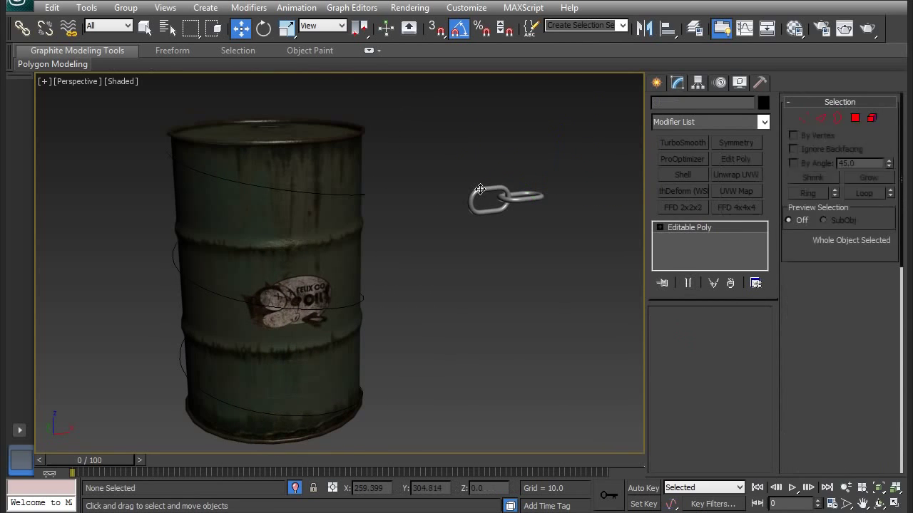
click(480, 189)
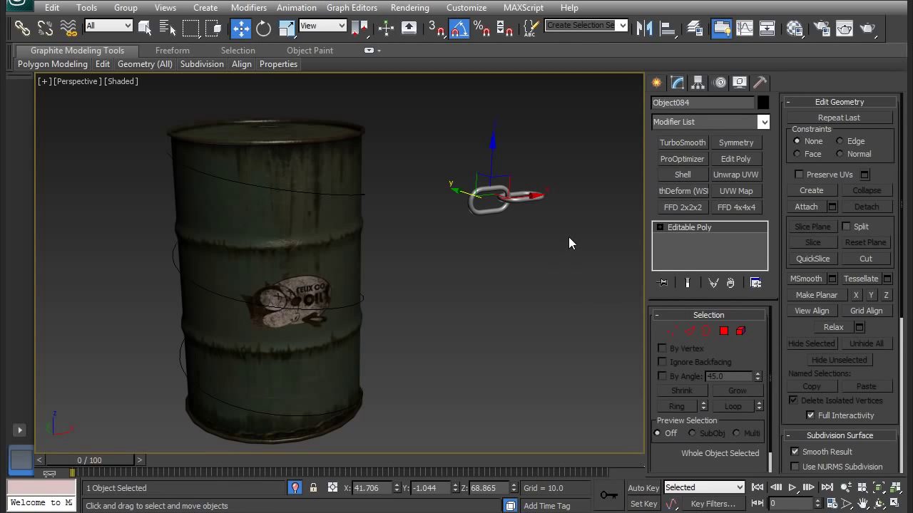
click(764, 122)
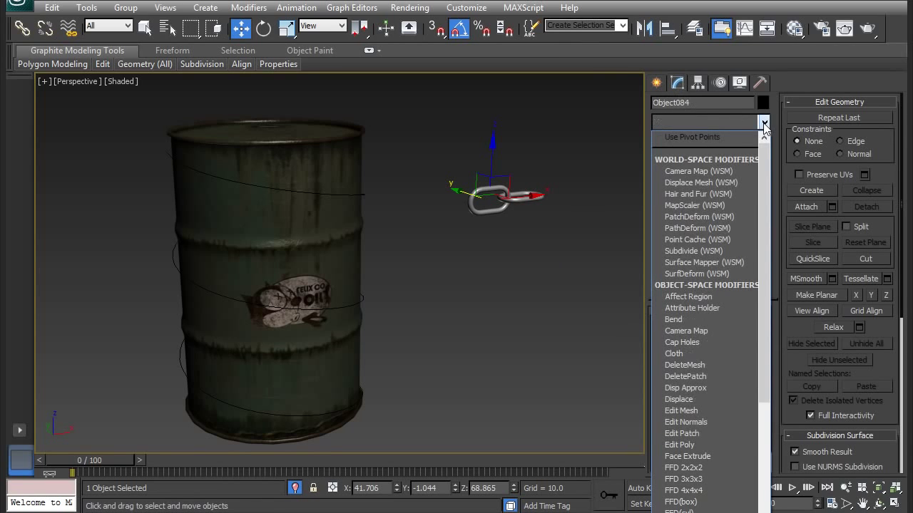
click(693, 229)
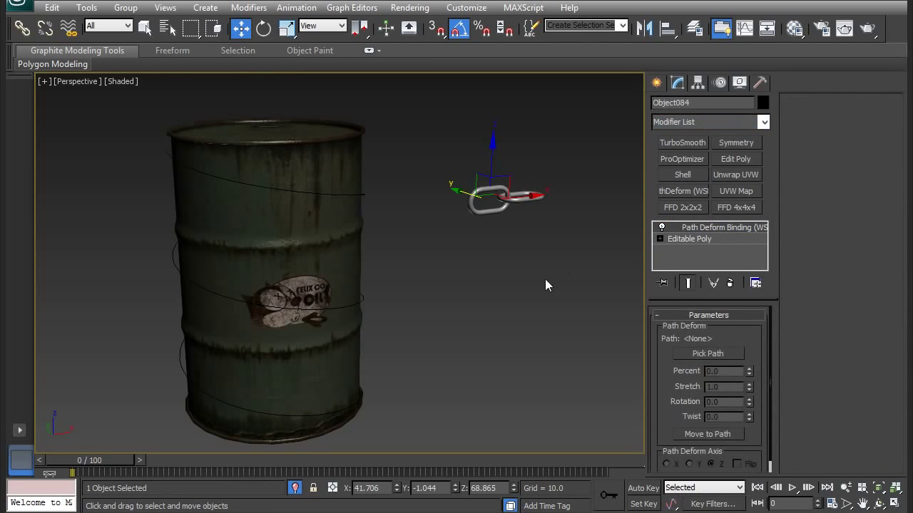
drag(690, 331, 740, 318)
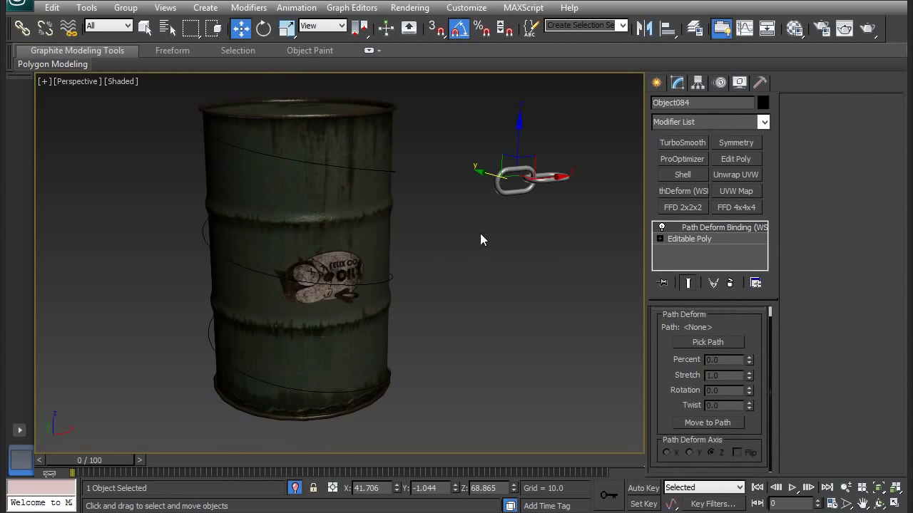
middle_drag(480, 233, 480, 261)
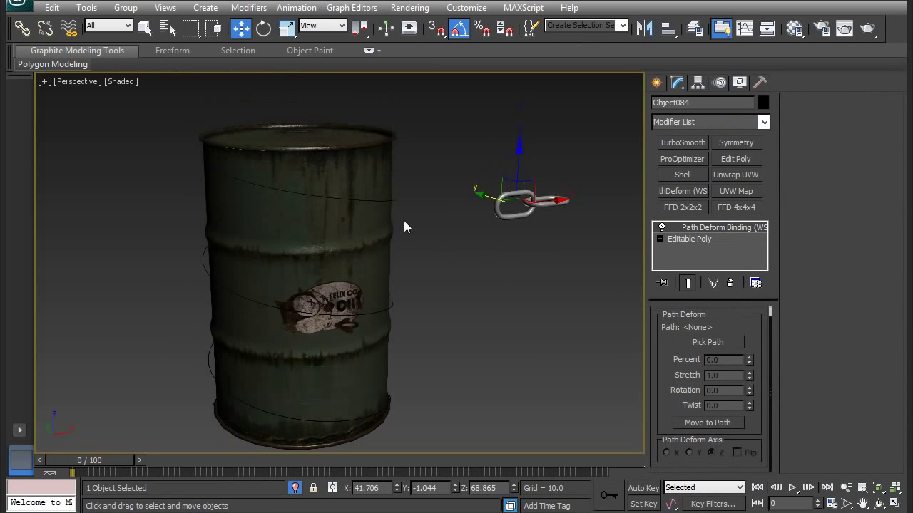
click(706, 341)
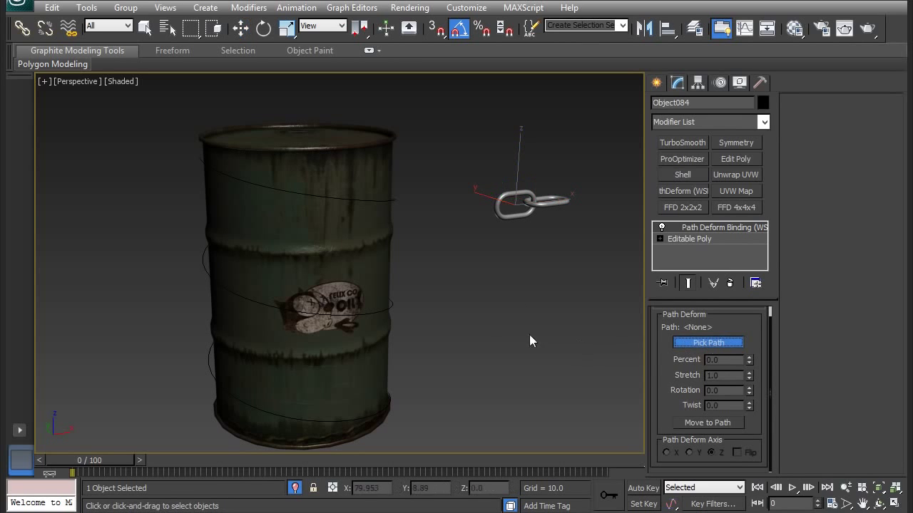
click(392, 305)
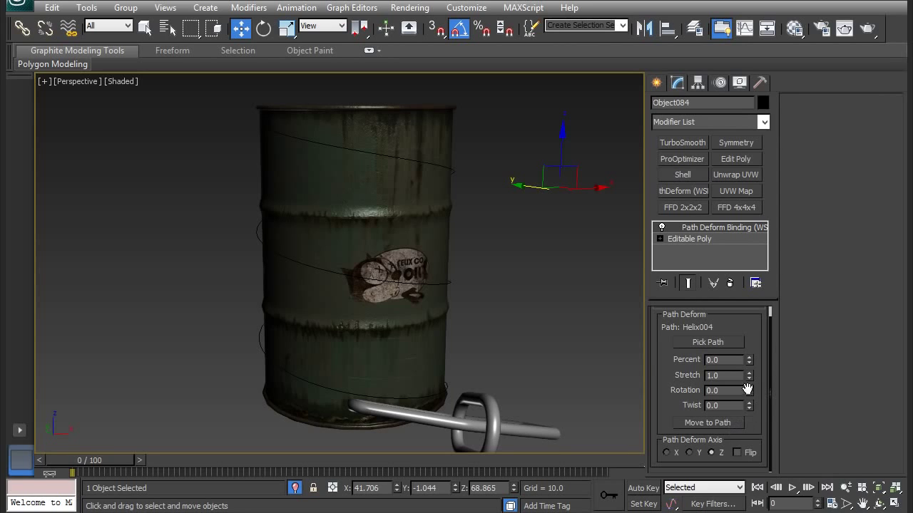
Step: Move the deformed chain piece to its helix path
middle_drag(498, 390, 481, 354)
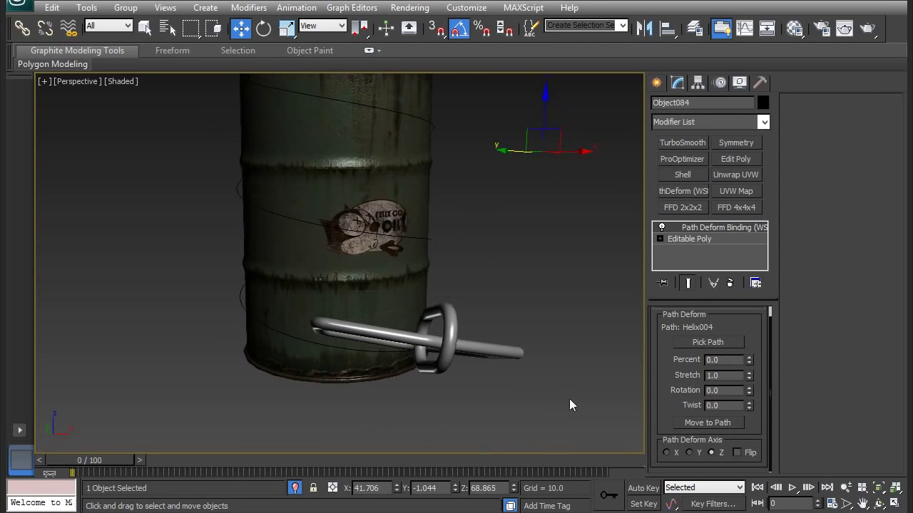
click(705, 424)
middle_drag(574, 370, 582, 370)
scroll(577, 360, down, 3)
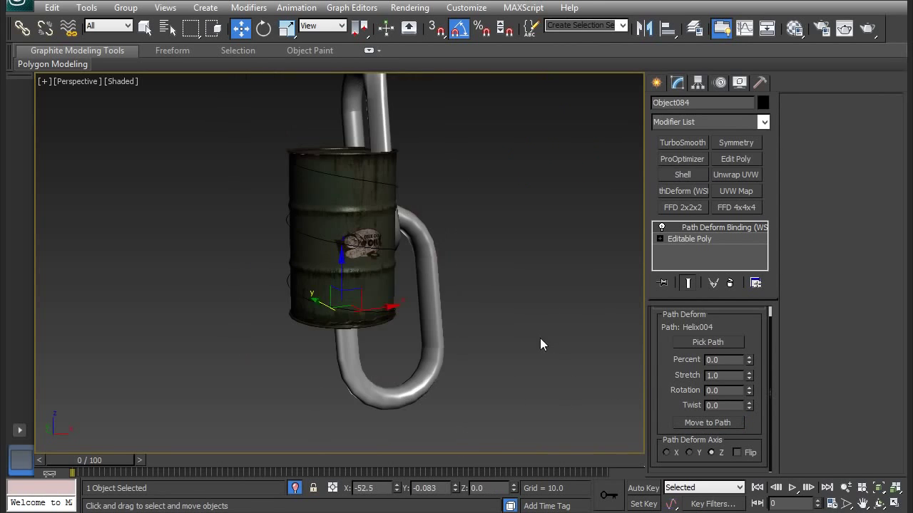
Step: Scale the deformed chain piece down uniformly to about 7% so its links suit the barrel's size
scroll(539, 342, up, 3)
key(r)
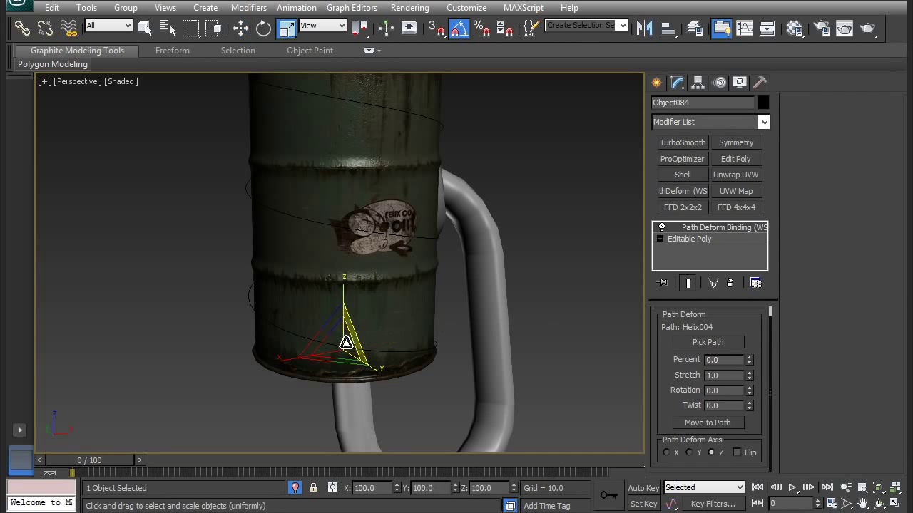
drag(339, 344, 341, 385)
alt+middle_drag(470, 381, 385, 374)
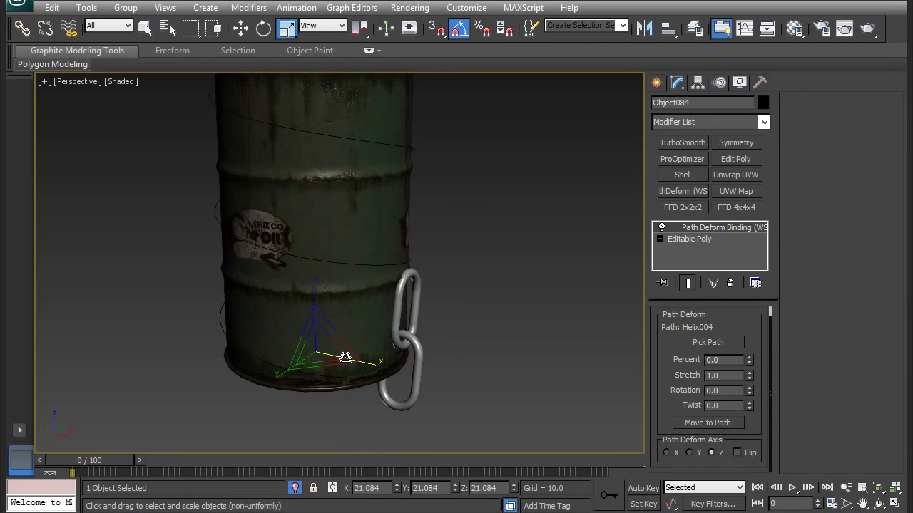
drag(326, 354, 326, 392)
alt+middle_drag(398, 382, 470, 373)
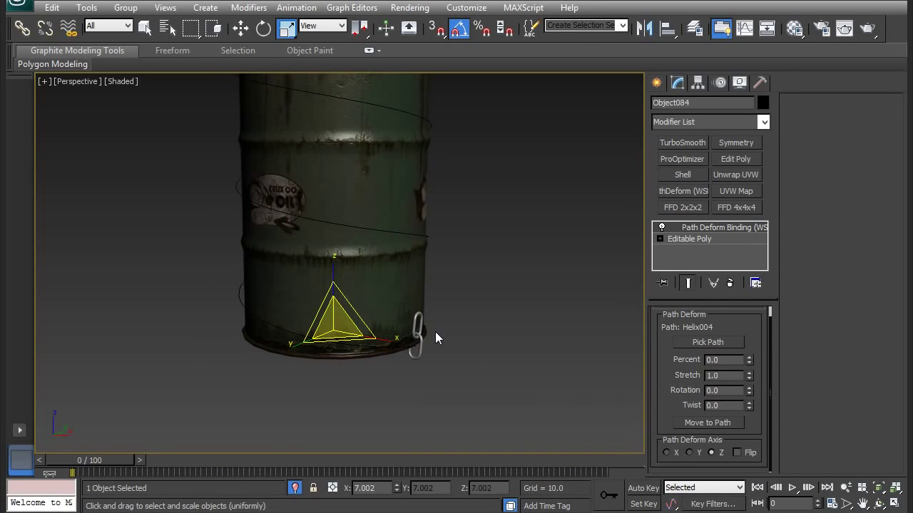
Step: Set the Path Deform axis of the chain piece to Y and activate the Move tool
click(665, 452)
click(689, 453)
alt+middle_drag(480, 370, 493, 397)
key(w)
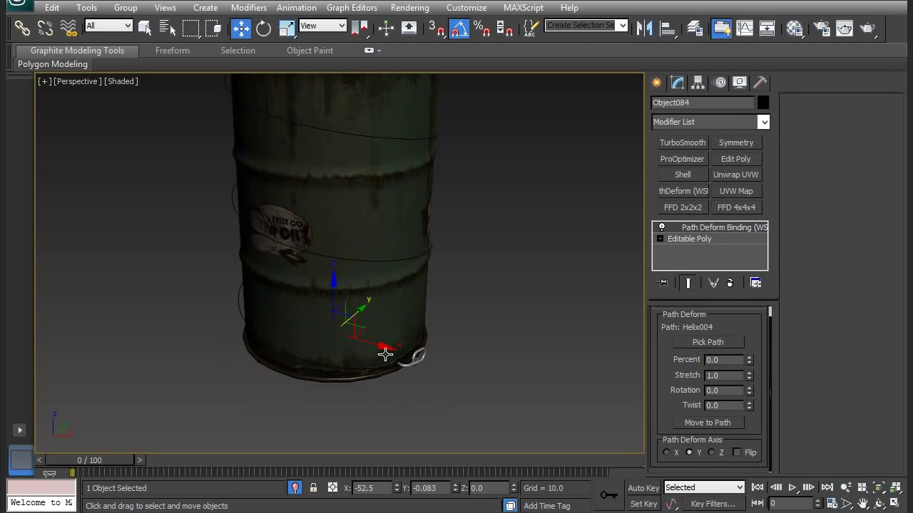
drag(385, 355, 509, 230)
key(ctrl+z)
alt+middle_drag(387, 329, 396, 269)
Step: Clone the chain piece along the Y axis at about 14 units spacing as 40 copies, and deselect everything
scroll(402, 331, up, 3)
scroll(393, 322, down, 5)
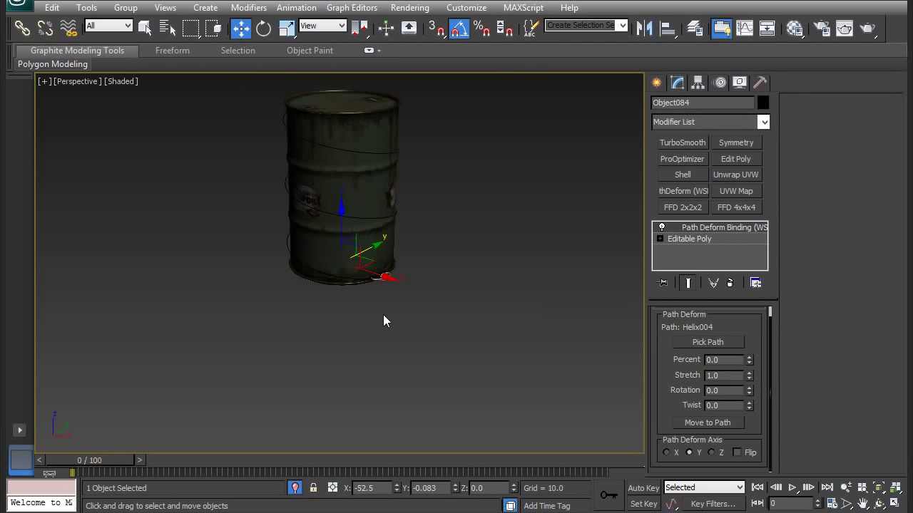
middle_drag(383, 321, 412, 356)
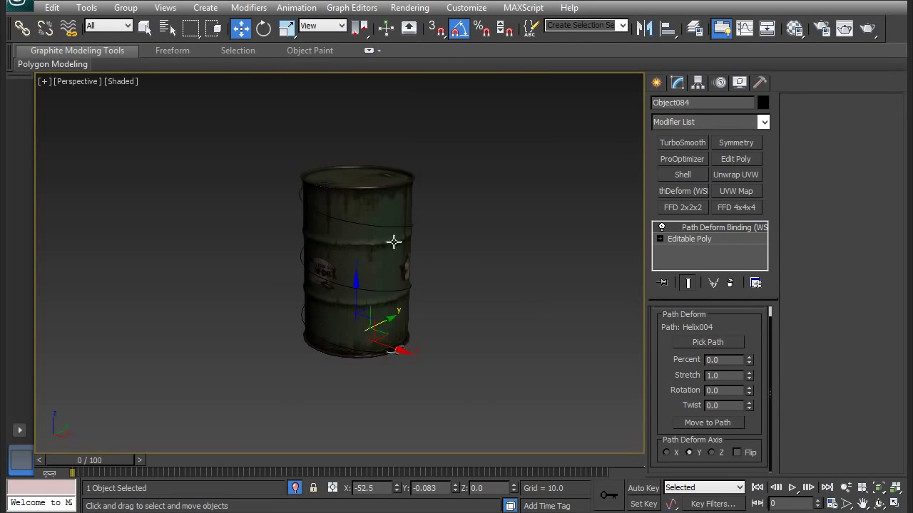
scroll(284, 328, up, 8)
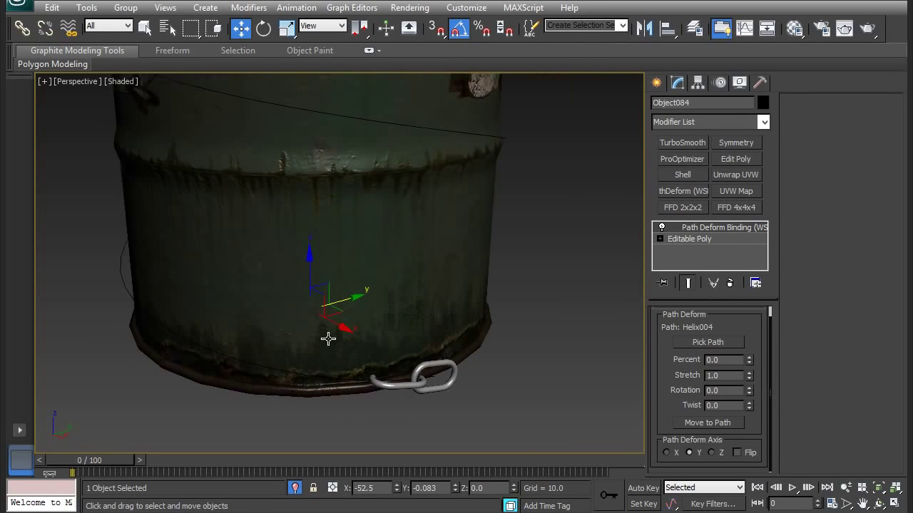
alt+middle_drag(359, 310, 368, 313)
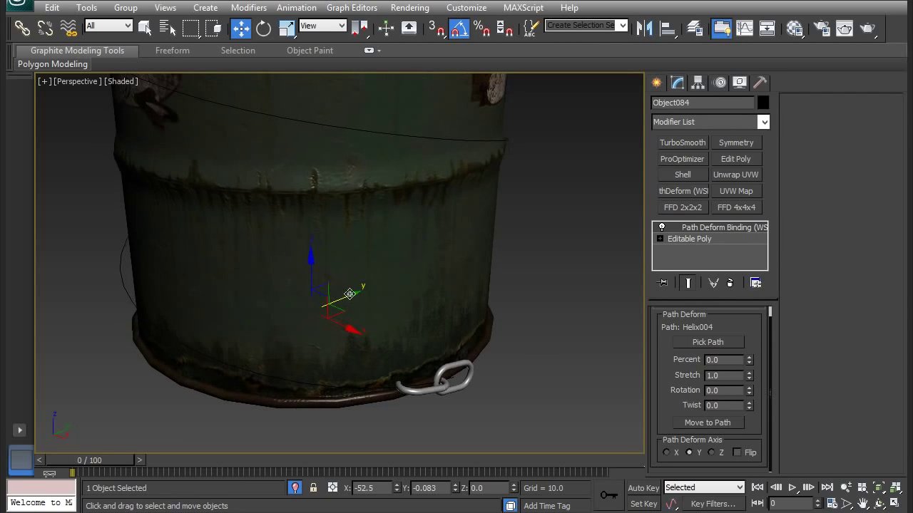
mouse_move(349, 294)
mouse_down()
mouse_move(422, 298)
mouse_move(375, 294)
mouse_move(402, 295)
mouse_up()
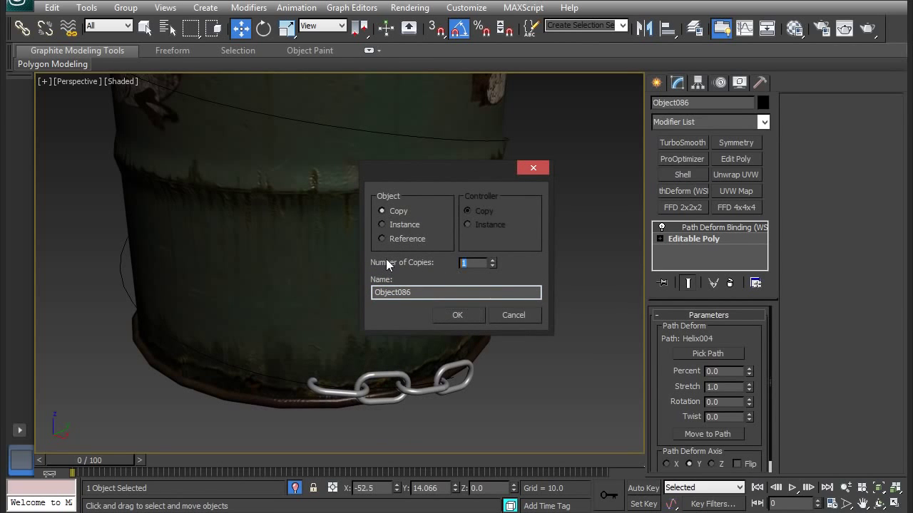
text(50)
drag(472, 263, 437, 263)
text(40)
click(456, 315)
click(538, 267)
Step: Select the helix that the chain follows around the barrel and apply an FFD 4x4x4 modifier to it
scroll(463, 300, down, 5)
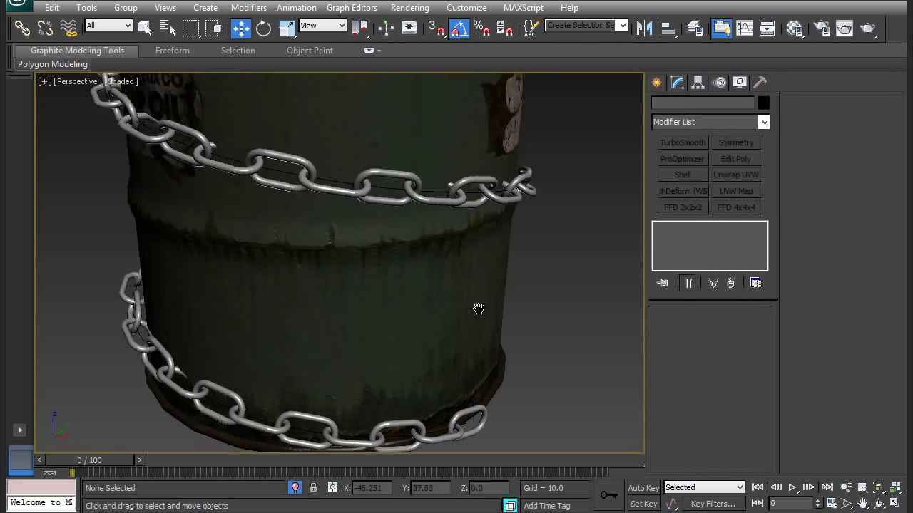
alt+middle_drag(447, 284, 112, 227)
scroll(383, 320, up, 4)
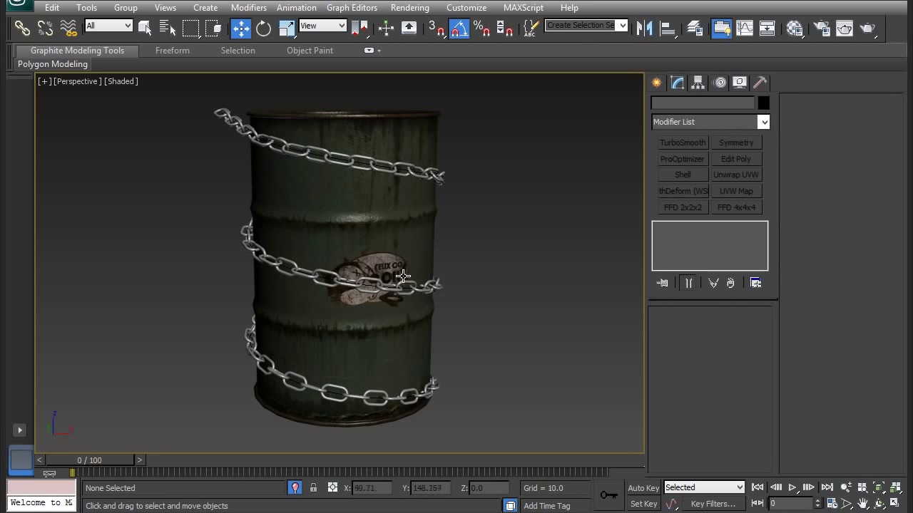
alt+middle_drag(352, 248, 330, 173)
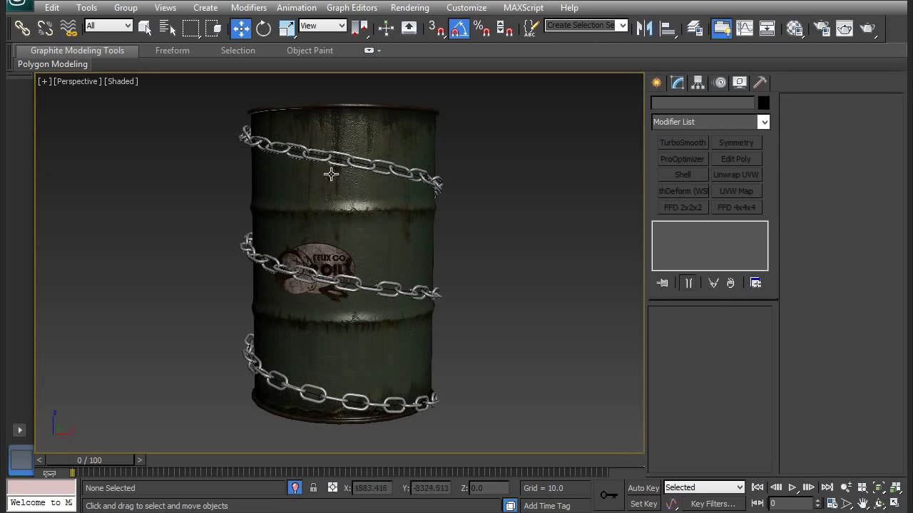
alt+middle_drag(320, 337, 333, 265)
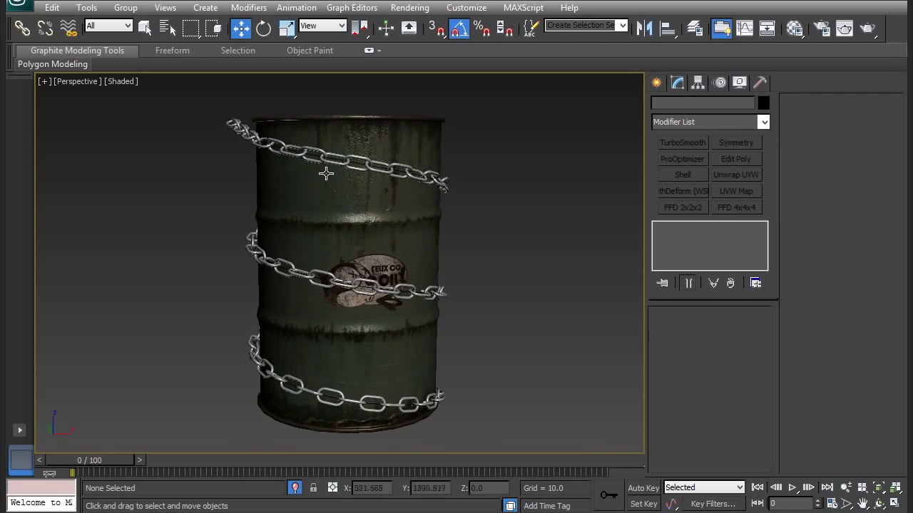
click(313, 154)
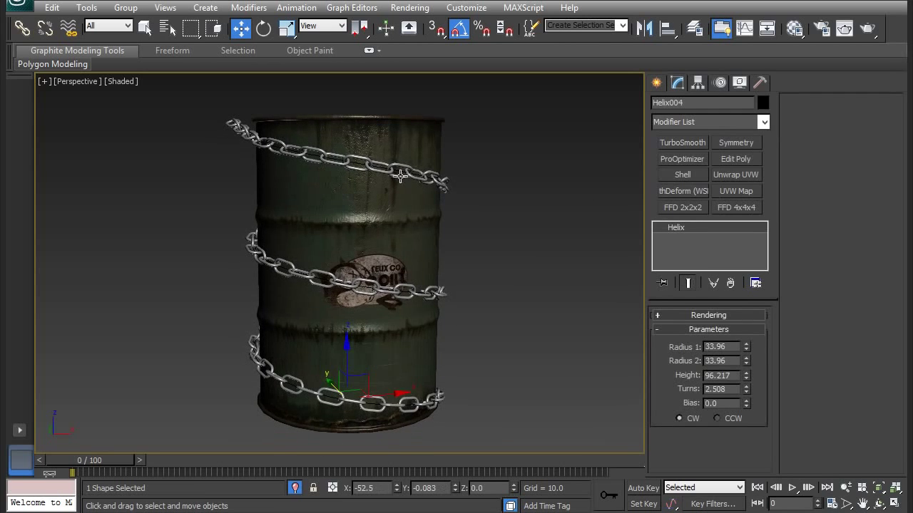
click(763, 122)
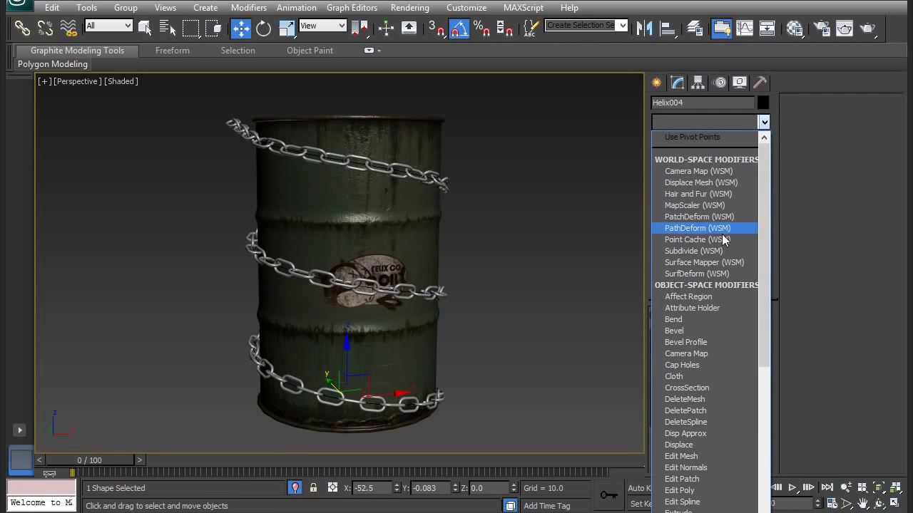
key(f)
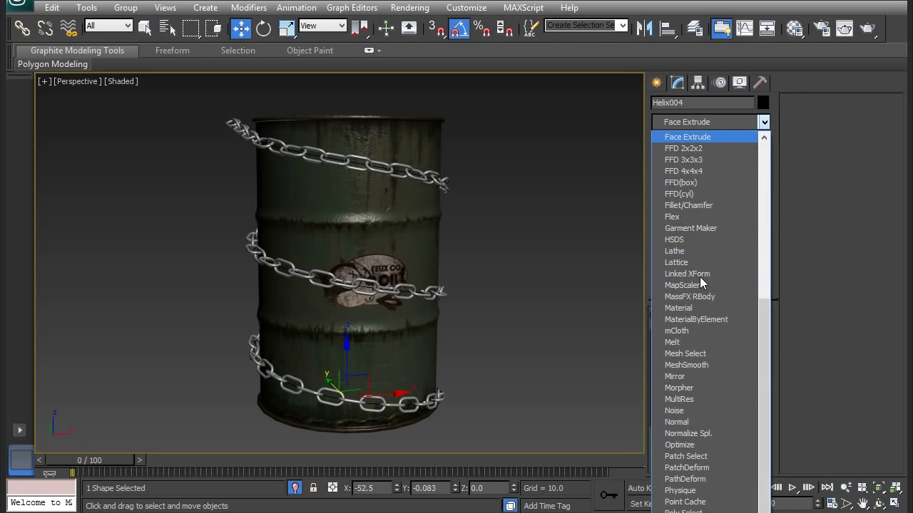
click(686, 173)
Step: Move several FFD lattice control points around the barrel to reshape the helix into an uneven chain path
alt+middle_drag(526, 237, 490, 183)
key(1)
drag(509, 130, 370, 154)
alt+middle_drag(428, 207, 299, 230)
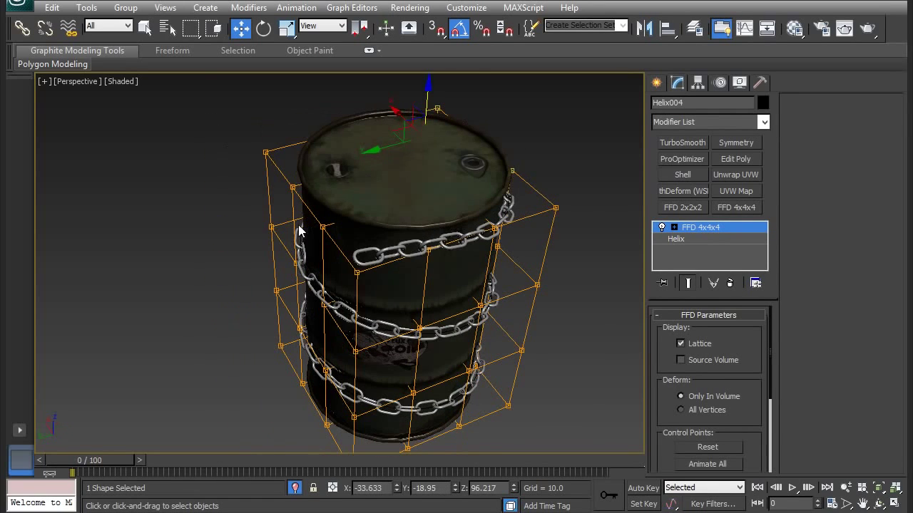
click(358, 274)
drag(332, 267, 364, 229)
click(427, 261)
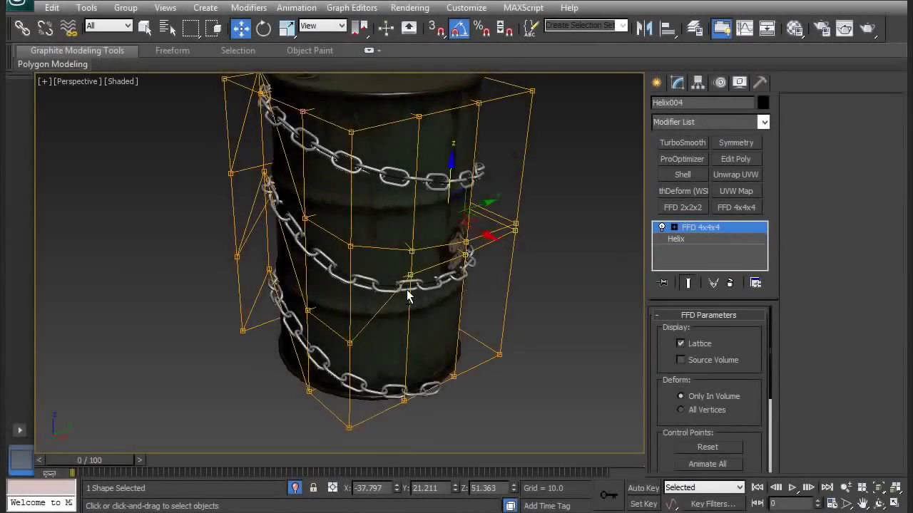
alt+middle_drag(408, 291, 419, 326)
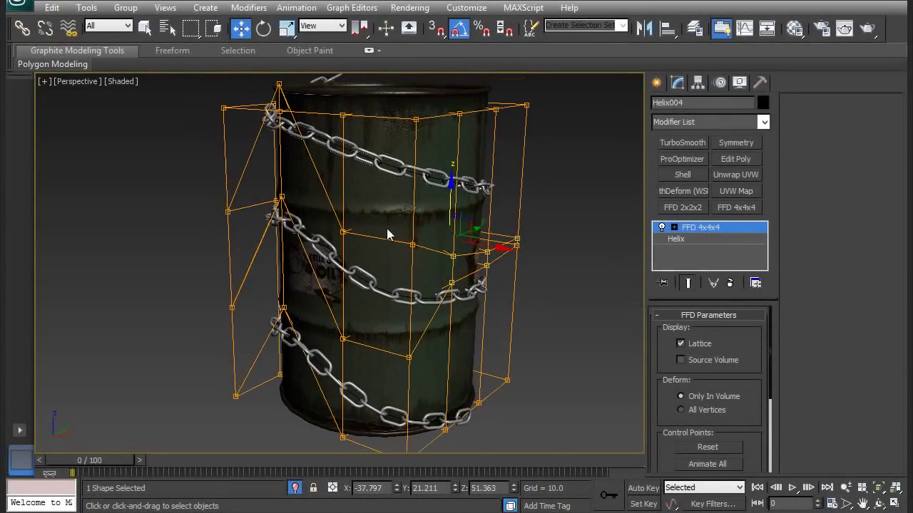
Step: Convert the FFD-deformed helix to an Editable Spline
right_click(385, 165)
mouse_move(405, 290)
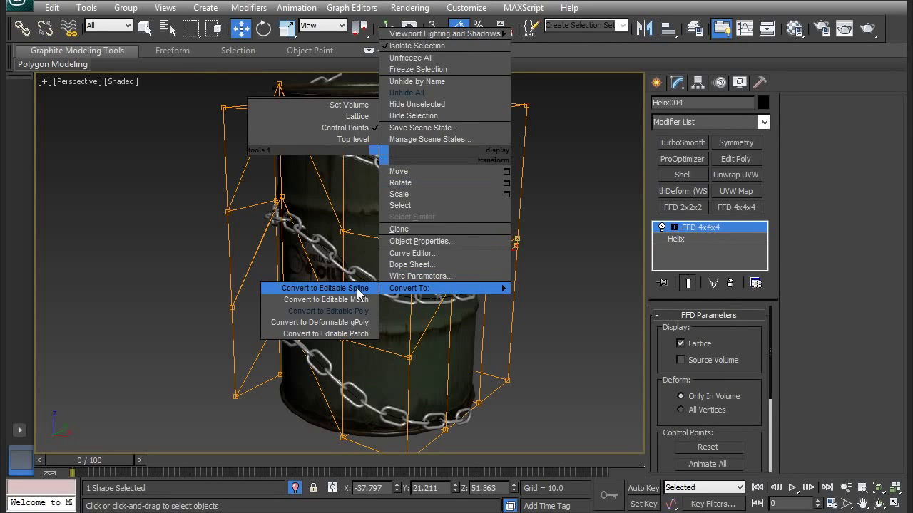
click(327, 289)
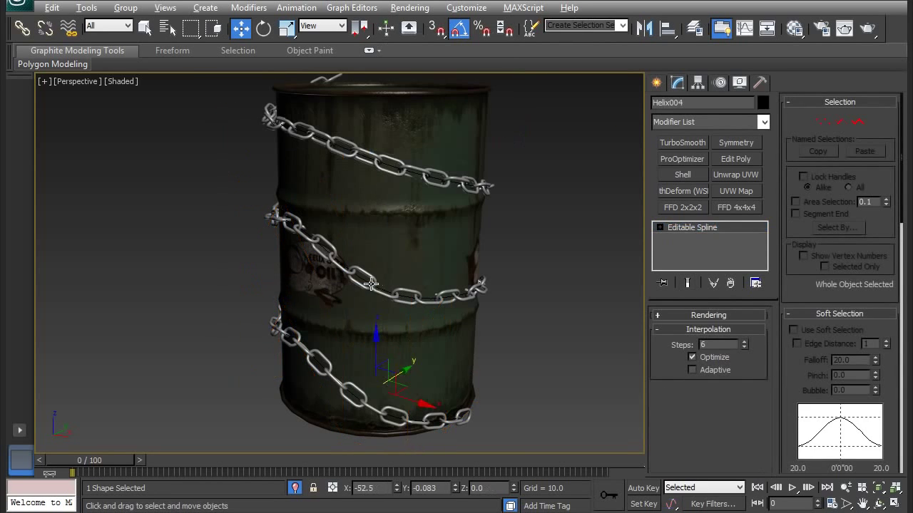
Step: Select a spline vertex on the front of the chain's upper turn and enable Soft Selection with a falloff of 15.5
alt+middle_drag(443, 245, 403, 237)
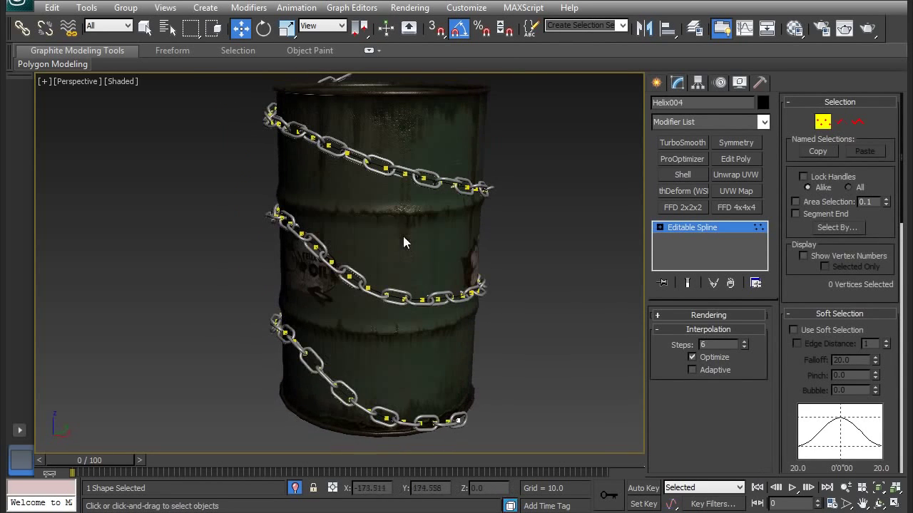
click(365, 162)
alt+middle_drag(405, 297, 504, 270)
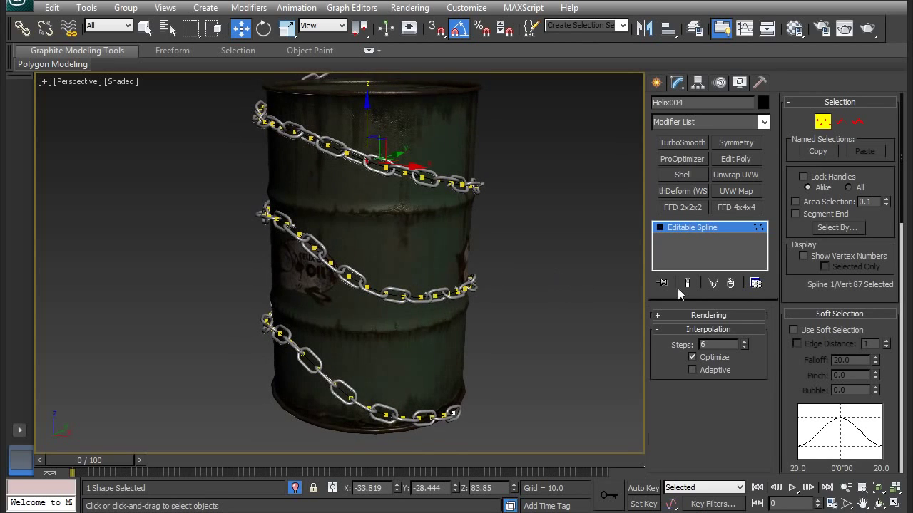
click(794, 330)
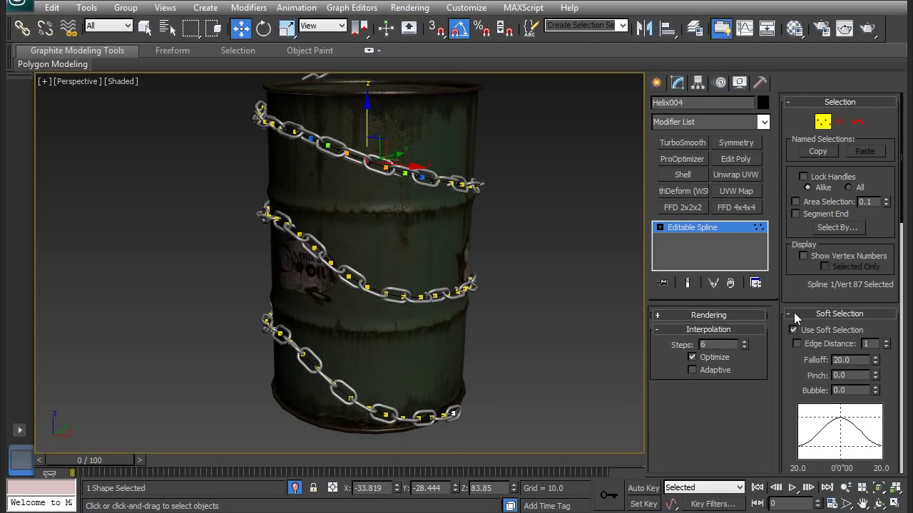
click(793, 314)
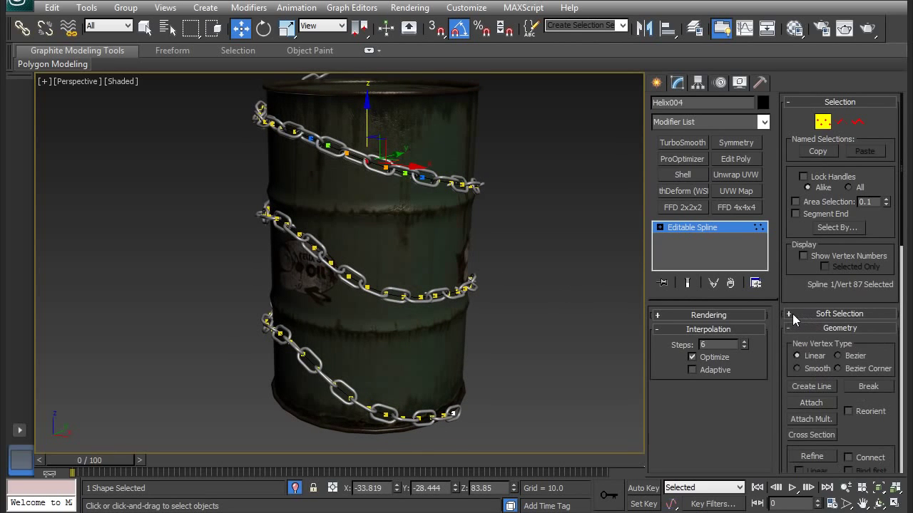
click(791, 314)
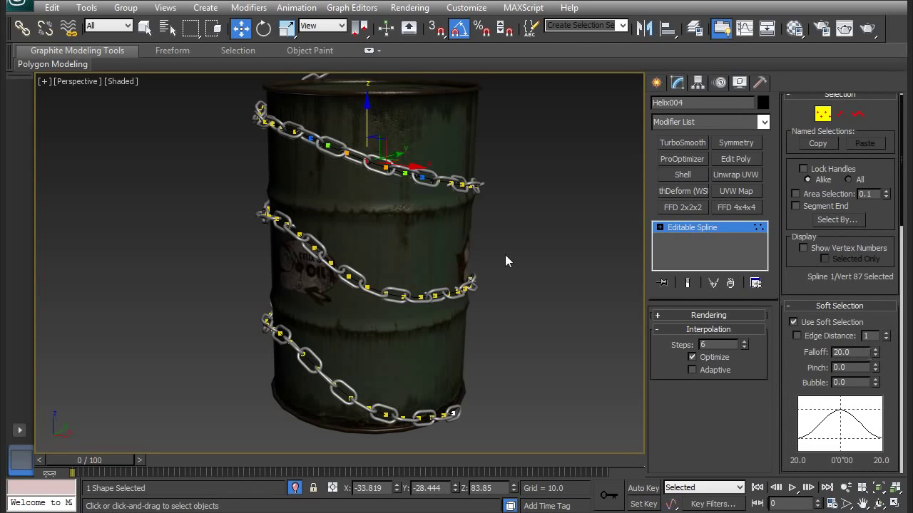
alt+middle_drag(505, 255, 510, 270)
mouse_move(875, 355)
mouse_down()
mouse_move(876, 363)
mouse_move(877, 298)
mouse_move(877, 369)
mouse_up()
drag(878, 290, 861, 359)
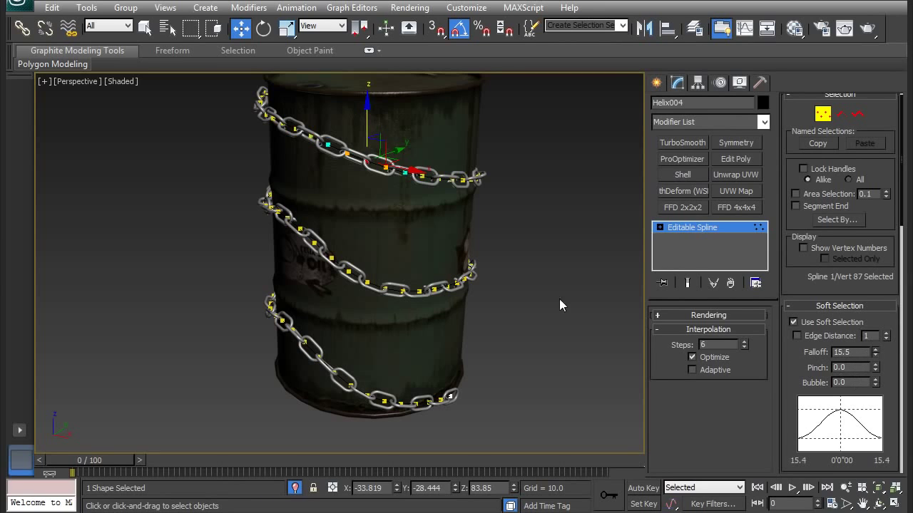
Step: Move spline vertices using a soft selection falloff of 19 to make the chain's upper turns sag, and leave vertex editing
alt+middle_drag(559, 299, 563, 287)
click(367, 289)
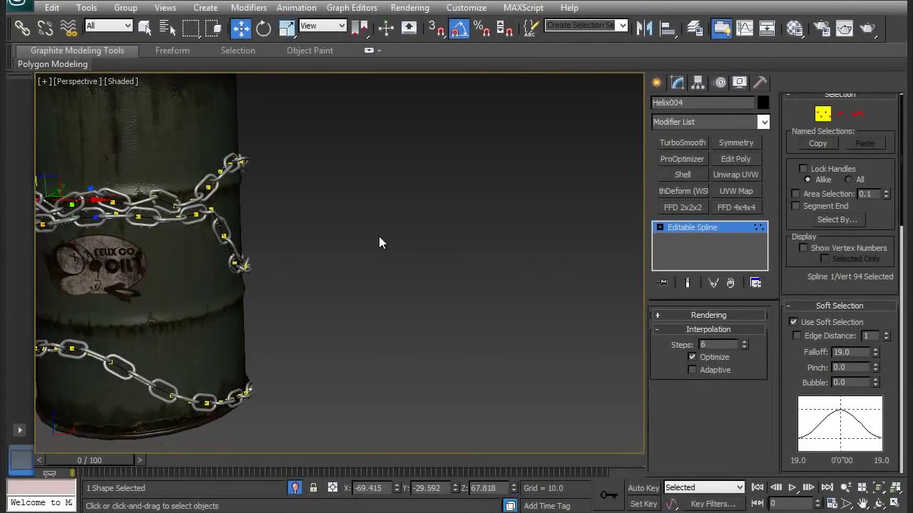
click(378, 236)
scroll(378, 236, down, 5)
middle_drag(428, 244, 552, 271)
scroll(429, 262, up, 4)
click(708, 227)
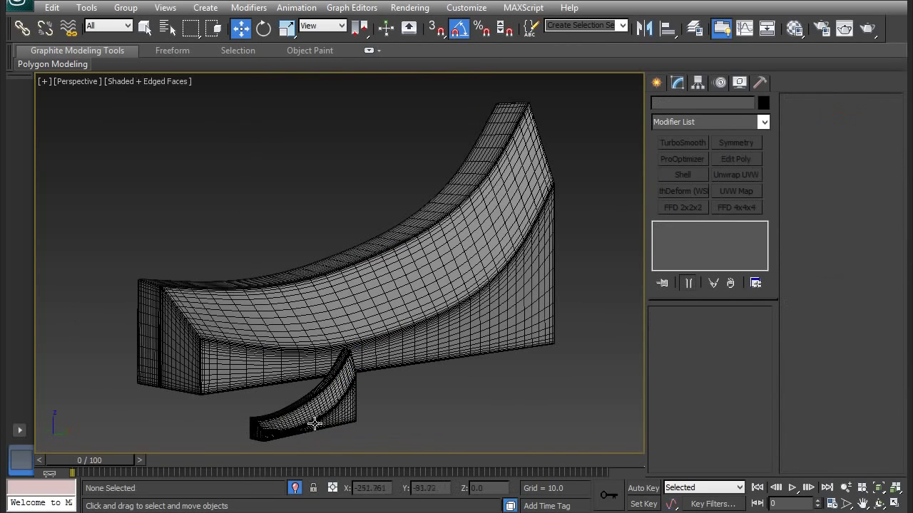
Step: Compare the small and large curved blocks and their TurboSmooth modifiers by selecting each in turn
click(288, 423)
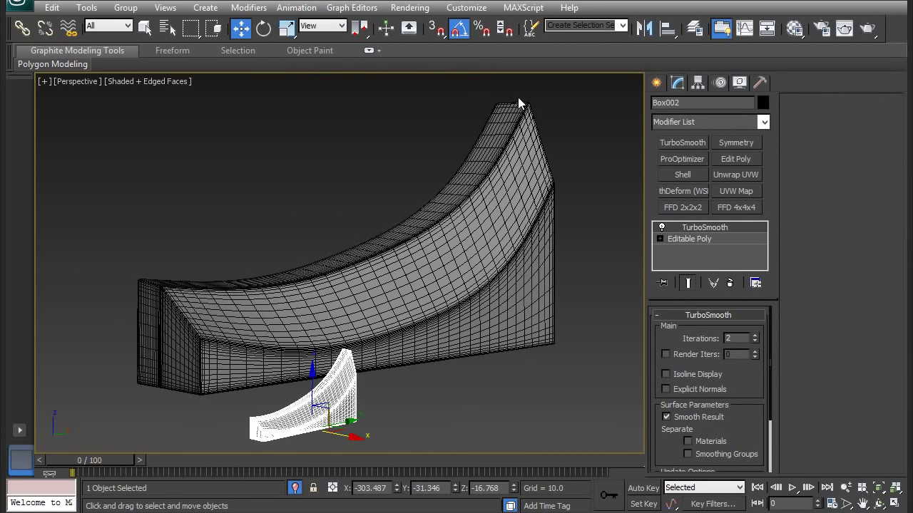
click(306, 262)
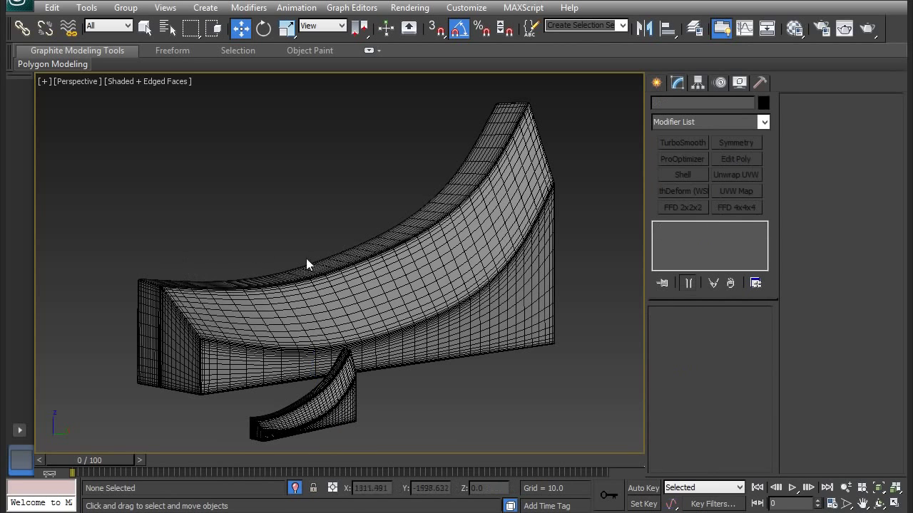
click(444, 226)
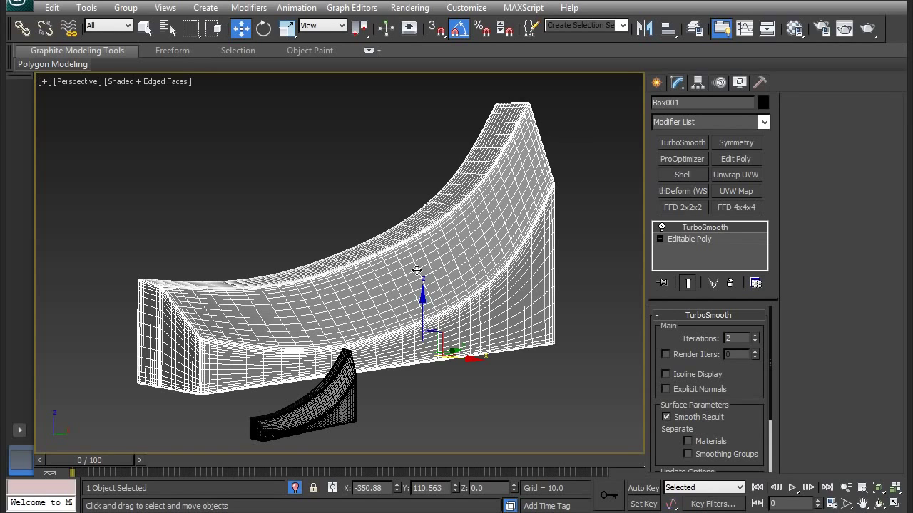
click(327, 386)
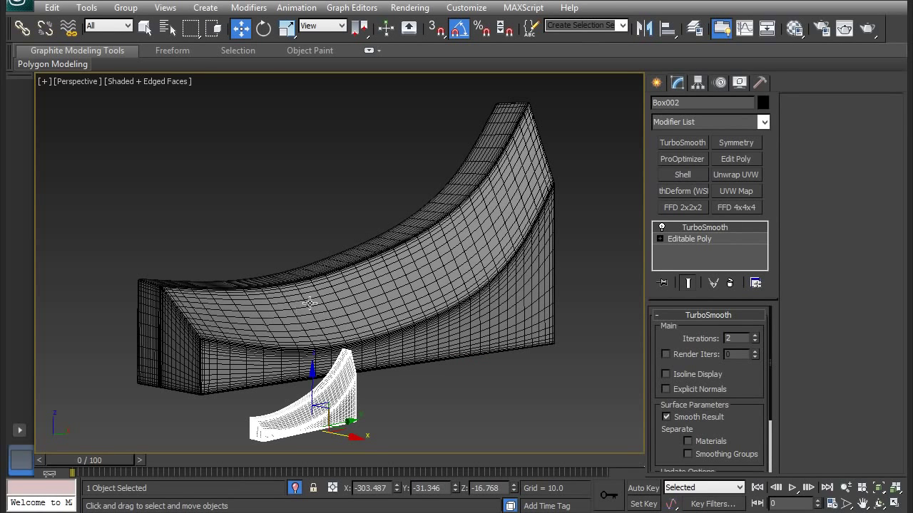
Step: Select the large curved block and inspect its Editable Poly base mesh beneath TurboSmooth up close
click(281, 246)
alt+middle_drag(282, 250, 380, 271)
click(380, 271)
scroll(396, 292, up, 4)
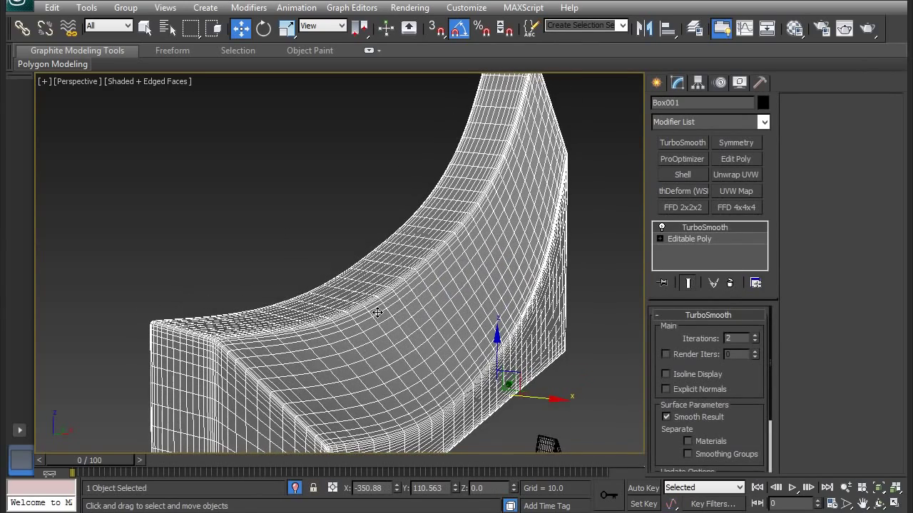
click(689, 239)
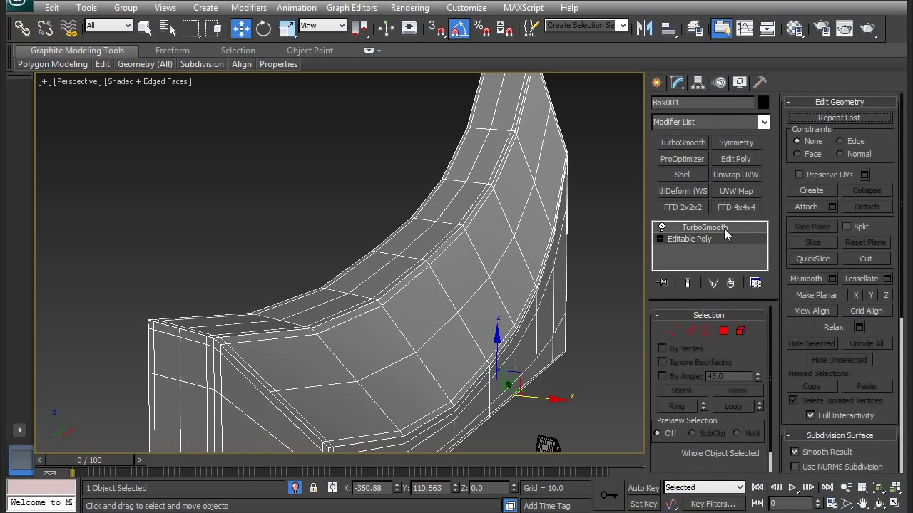
Step: Select the edge loop along the large block's upper front edge, create a smooth shape from it, and leave edge editing
scroll(371, 285, up, 2)
alt+middle_drag(371, 267, 387, 302)
key(2)
scroll(407, 266, down, 3)
scroll(399, 281, up, 2)
double_click(432, 296)
scroll(417, 275, down, 3)
key(ctrl+z)
key(ctrl+z)
scroll(397, 260, up, 2)
alt+middle_drag(397, 260, 389, 288)
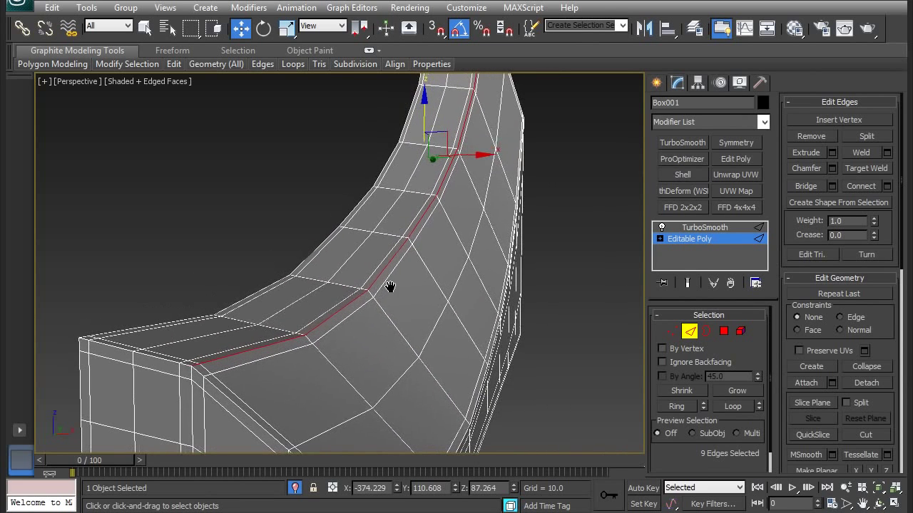
right_click(424, 210)
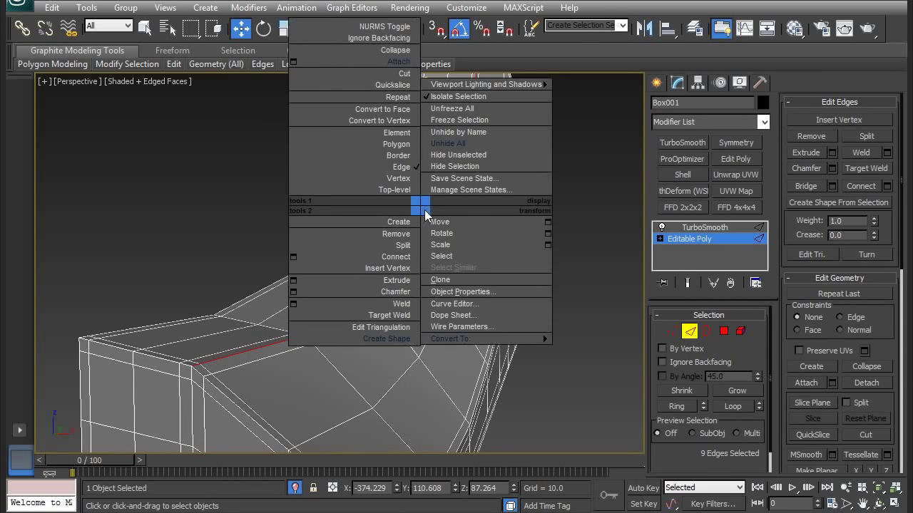
click(389, 340)
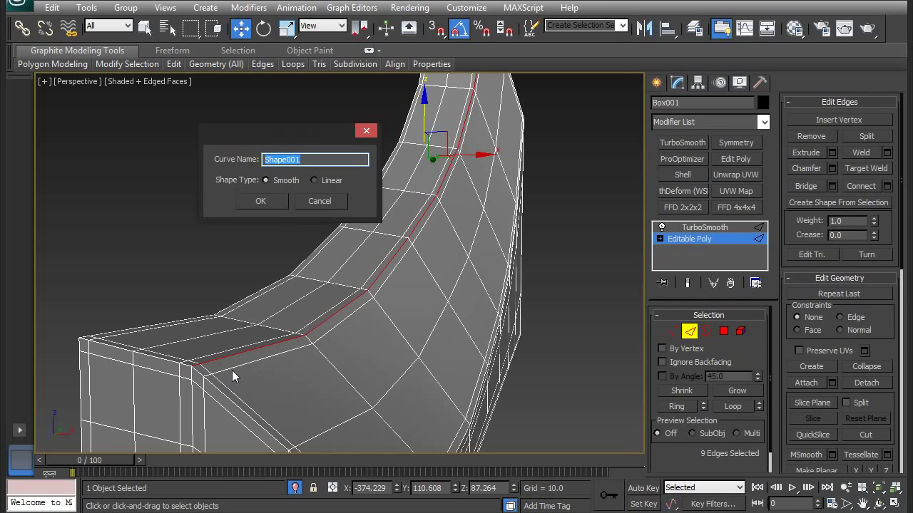
click(266, 204)
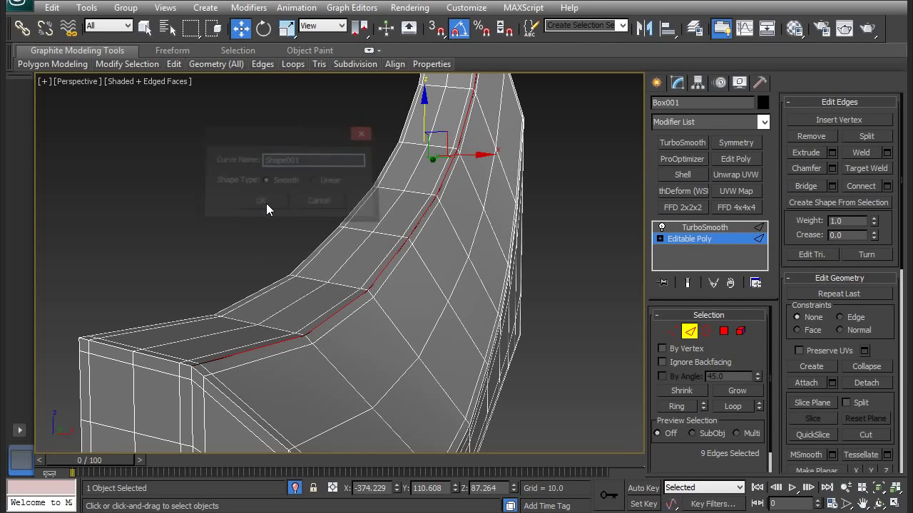
click(688, 242)
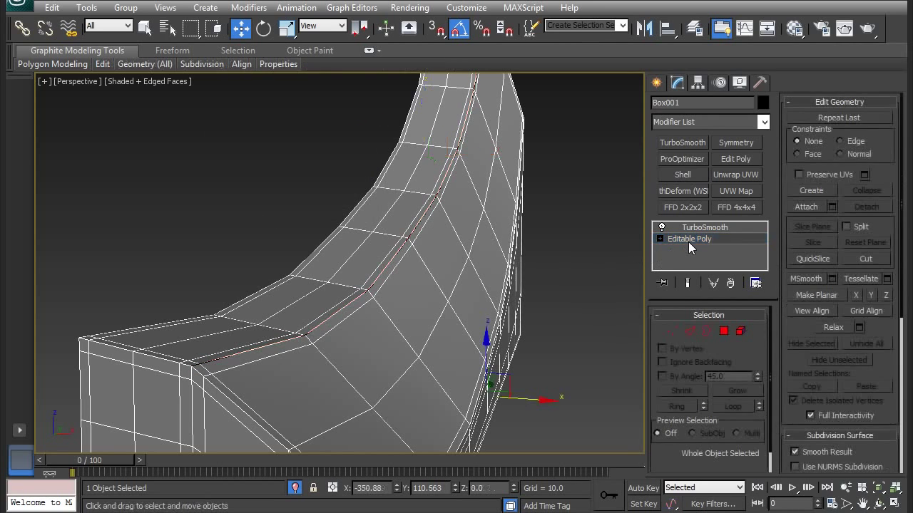
Step: Select the extracted spline and move it along X to -348.781, just off the large block's edge
click(423, 216)
click(424, 216)
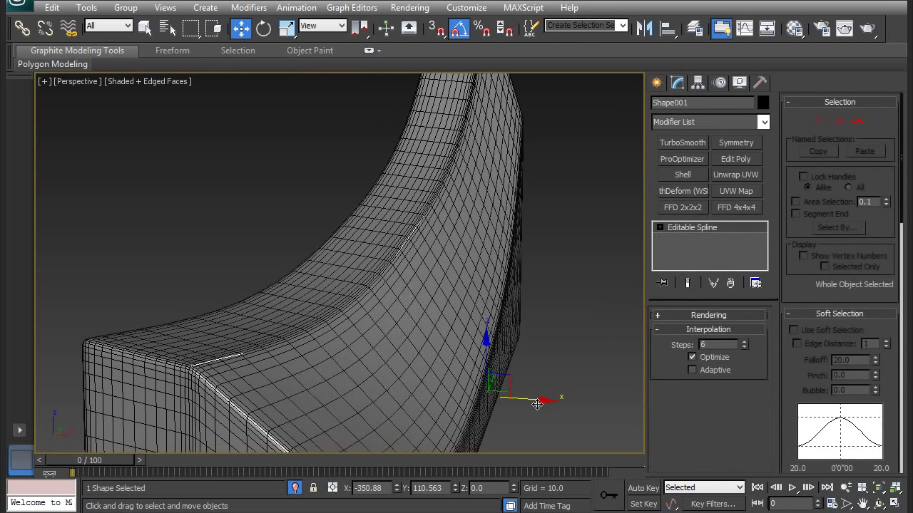
drag(533, 403, 592, 404)
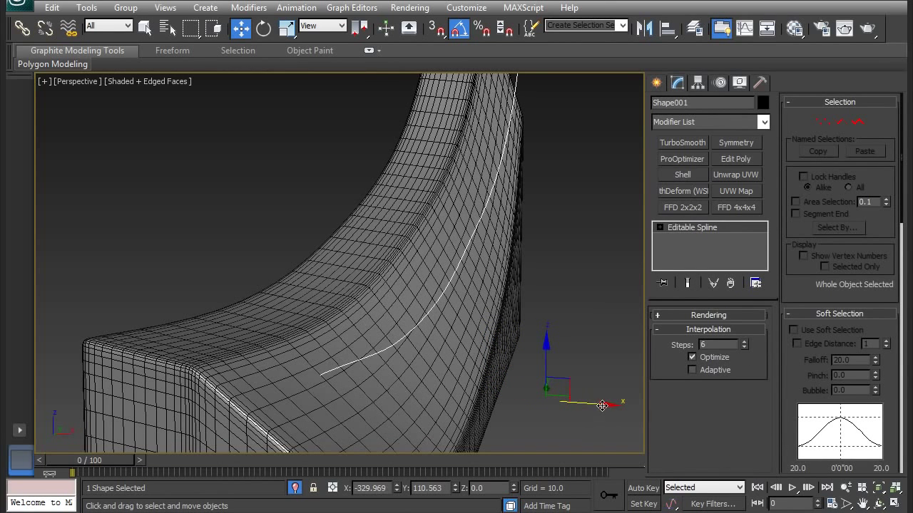
drag(602, 405, 549, 397)
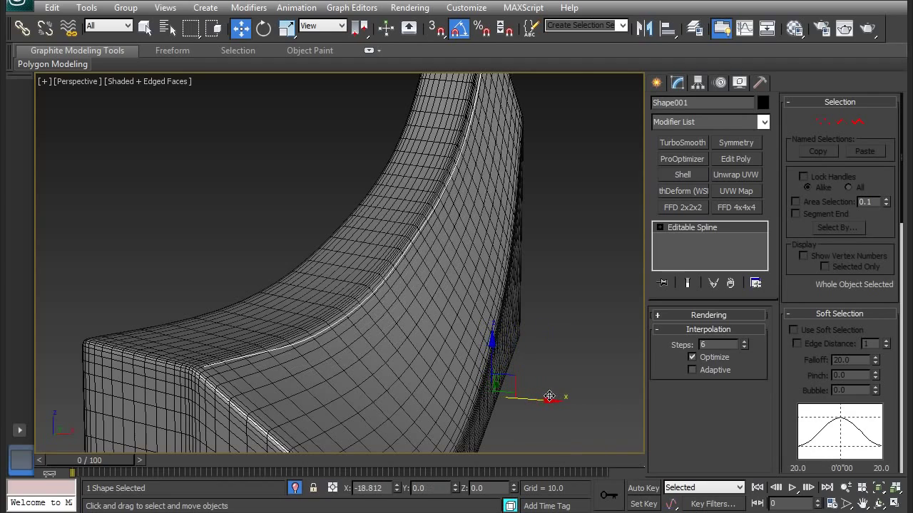
Step: Apply PathDeform (WSM) to the small curved block with the extracted spline as its path, and move the block to the path
scroll(570, 396, down, 5)
scroll(433, 306, up, 4)
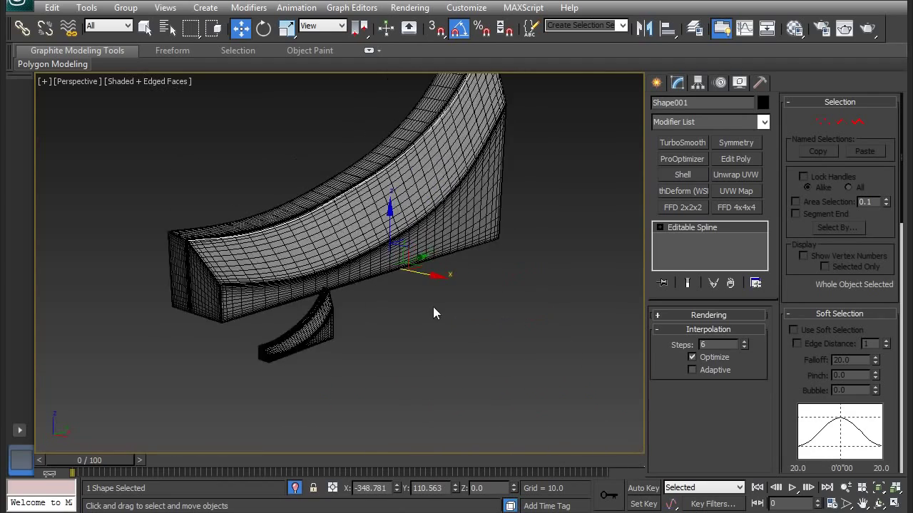
alt+middle_drag(501, 318, 507, 319)
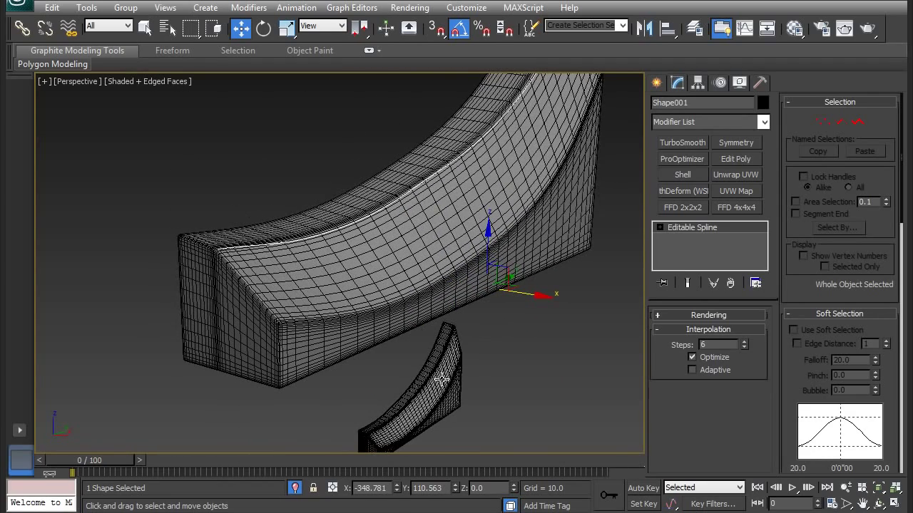
click(442, 380)
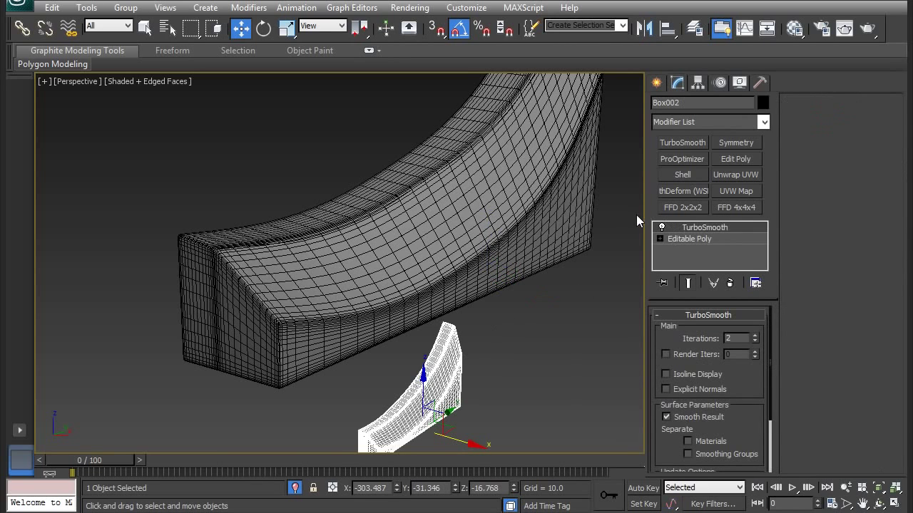
click(762, 123)
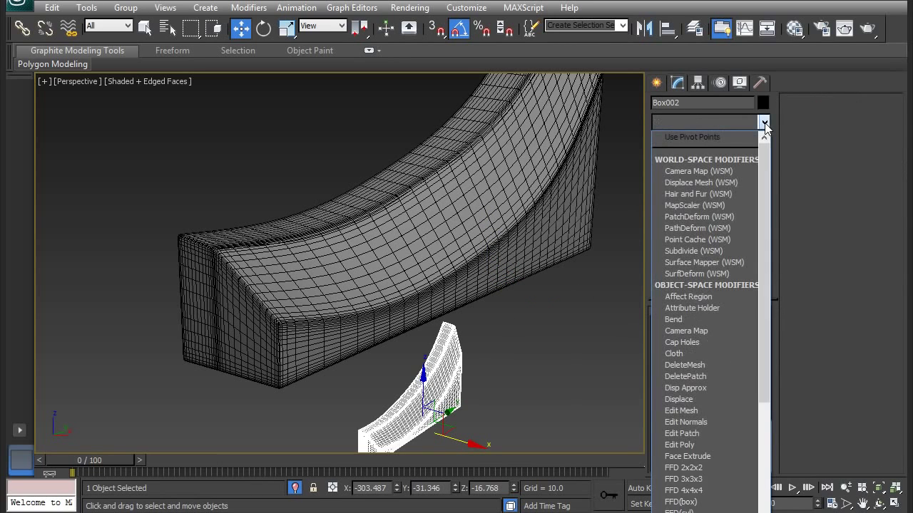
click(698, 228)
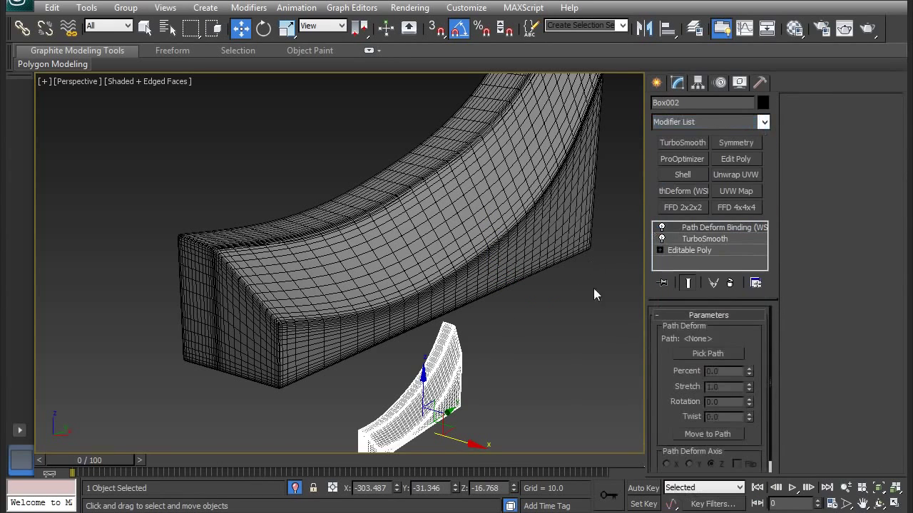
click(705, 356)
alt+middle_drag(373, 203, 394, 361)
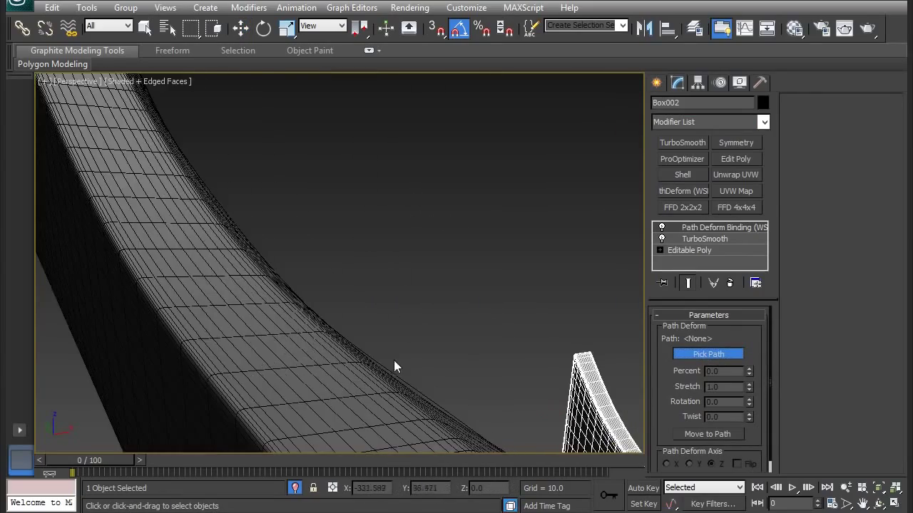
click(403, 379)
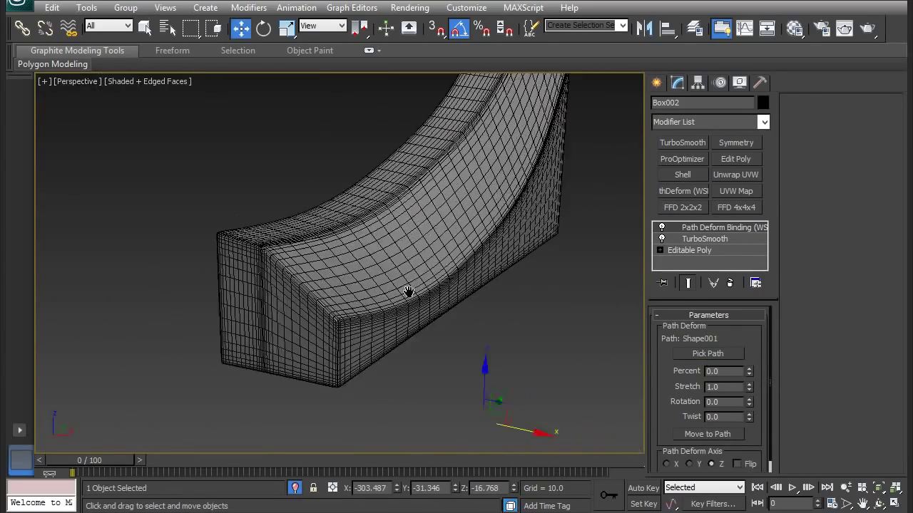
middle_drag(409, 292, 407, 292)
click(697, 433)
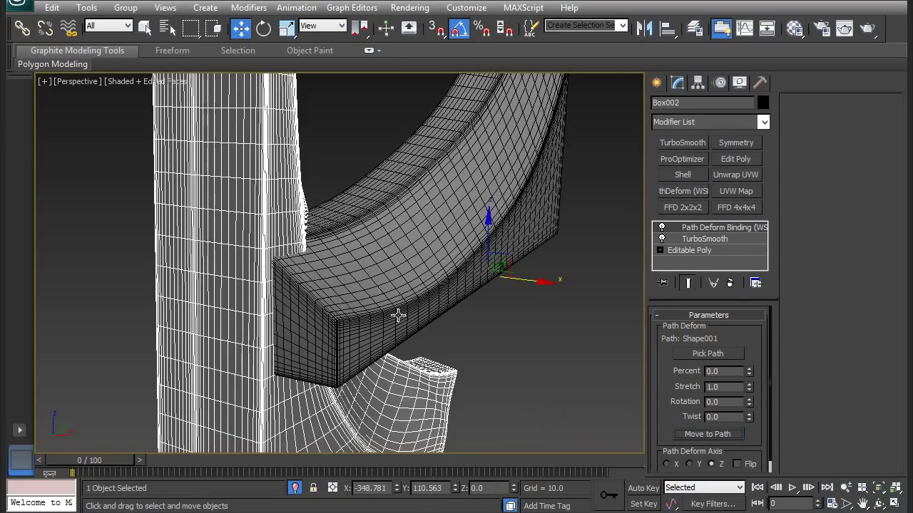
Step: Set the small block's path deform axis to Y and its rotation to -90
scroll(427, 287, up, 2)
scroll(428, 287, down, 2)
mouse_move(432, 274)
middle_down()
mouse_move(458, 260)
mouse_move(439, 285)
middle_up()
click(689, 464)
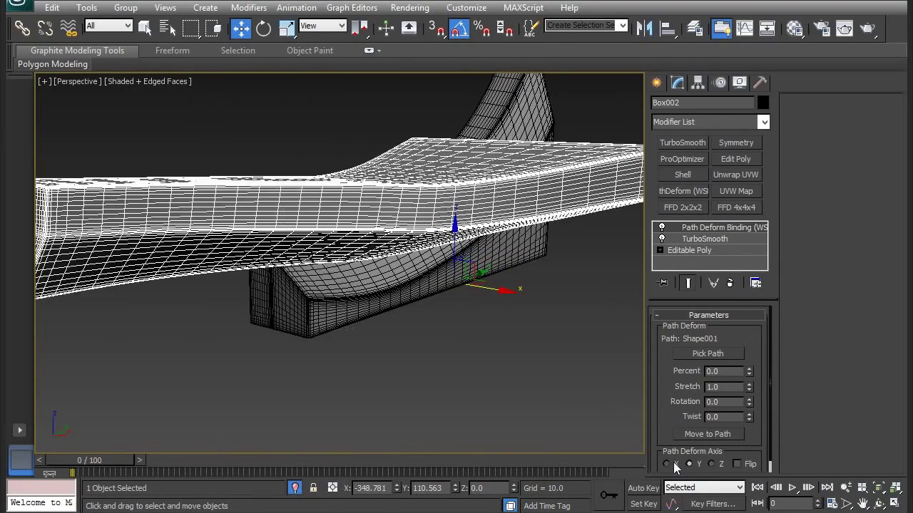
click(667, 464)
click(688, 465)
click(722, 464)
click(694, 464)
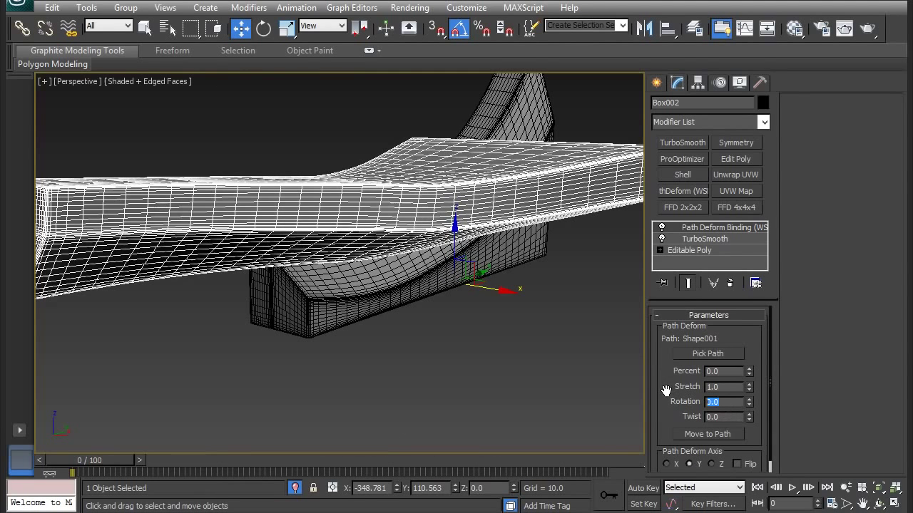
text(-90)
key(Return)
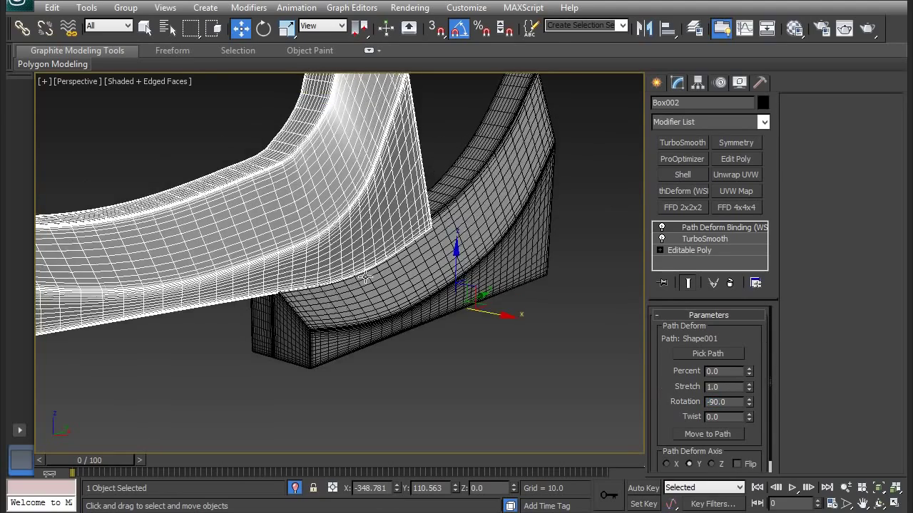
Step: Uniformly scale the deformed block down to about 12.4 percent so it sits as a small spike on the large block's edge
scroll(332, 276, down, 4)
scroll(339, 279, up, 4)
key(r)
drag(416, 314, 425, 372)
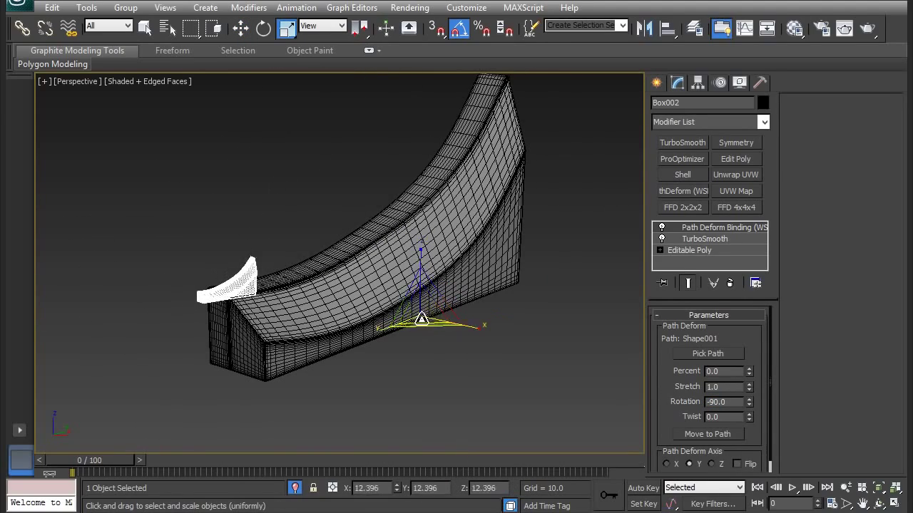
scroll(428, 321, up, 5)
Step: Try sliding the small block along its path by moving it on the Y axis, and undo the move
key(w)
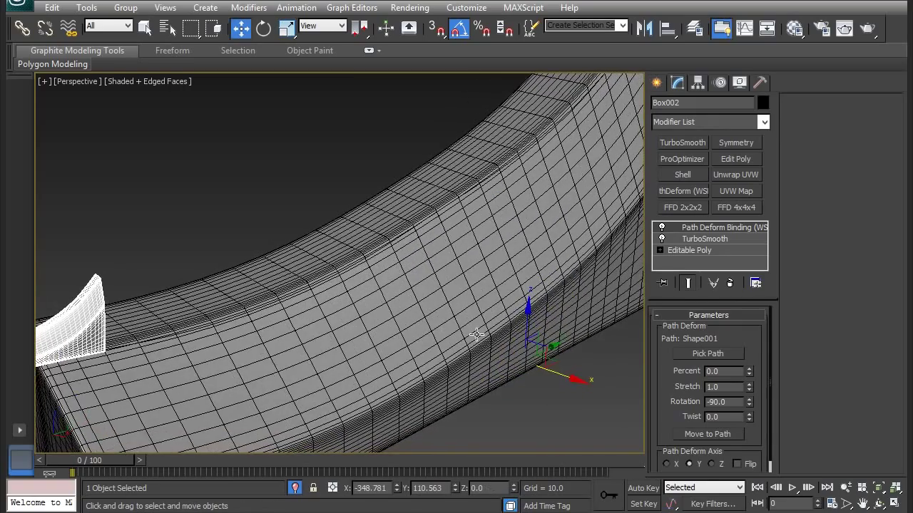
middle_drag(490, 338, 534, 303)
drag(580, 321, 604, 297)
key(ctrl+z)
key(ctrl+z)
Step: Clone the small block along Y as 10 copies spaced along the curved path
alt+middle_drag(561, 309, 494, 331)
scroll(525, 331, down, 3)
mouse_move(498, 326)
shift+mouse_down()
mouse_move(534, 312)
mouse_move(546, 320)
shift+mouse_up()
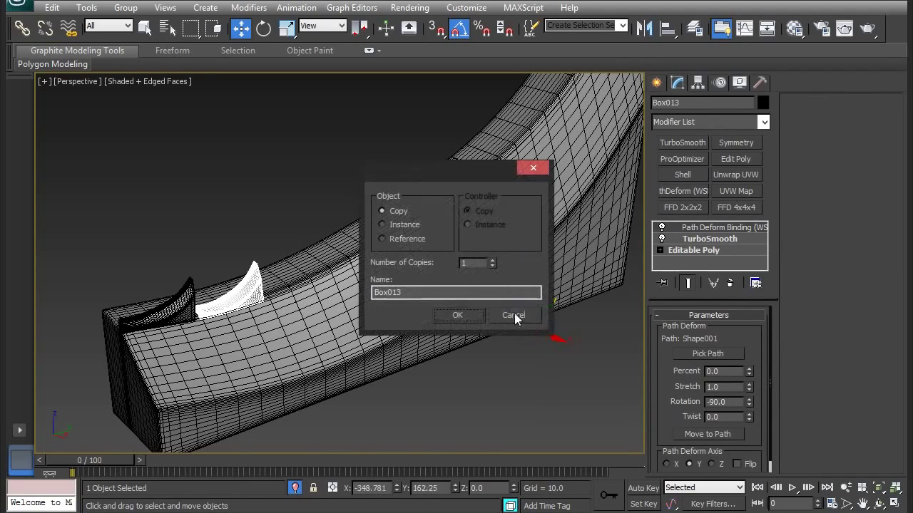
click(469, 263)
text(0)
key(Return)
click(463, 316)
scroll(473, 273, down, 3)
mouse_move(473, 273)
middle_down()
mouse_move(452, 330)
mouse_move(464, 292)
mouse_move(476, 307)
mouse_move(568, 254)
middle_up()
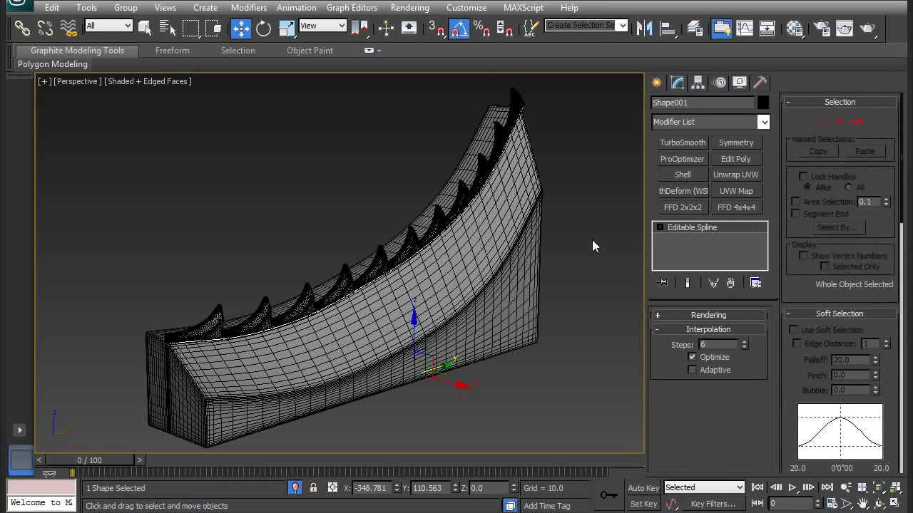
Step: Test how the copies depend on the path spline by removing it, and undo the change
drag(443, 367, 413, 364)
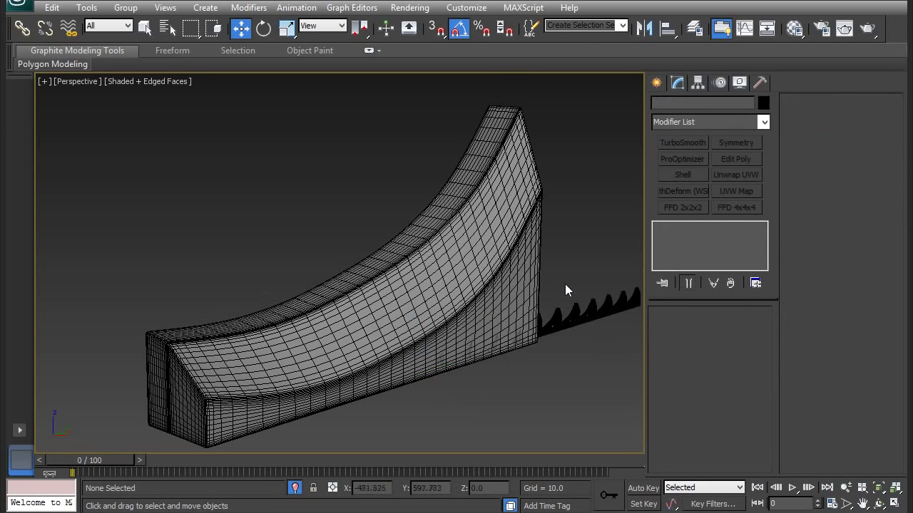
key(ctrl+z)
key(ctrl+z)
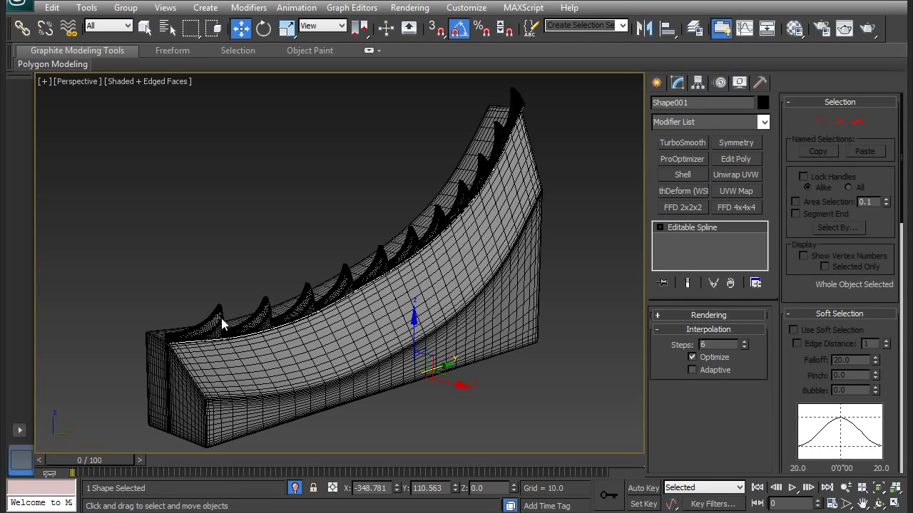
Step: Select the seventh small block from the path's lower end, try collapsing its stack to Path Deform Binding, and undo it
click(460, 204)
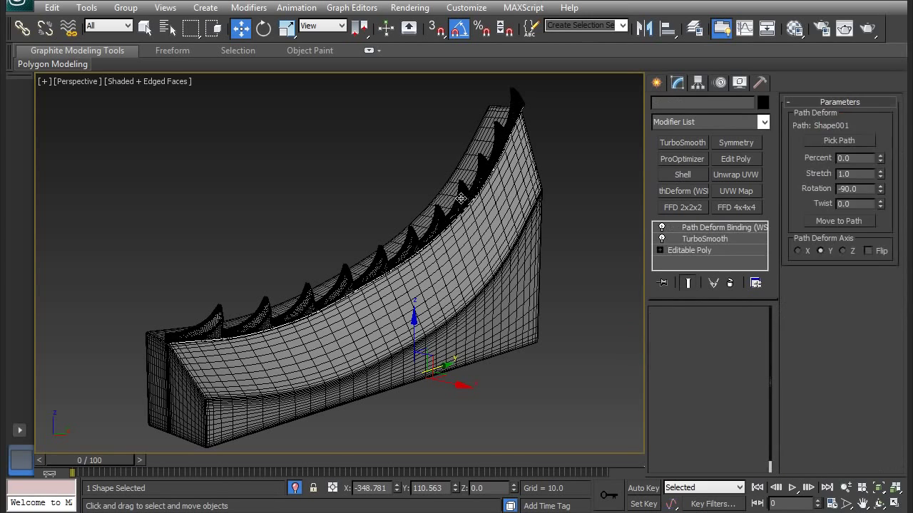
right_click(695, 229)
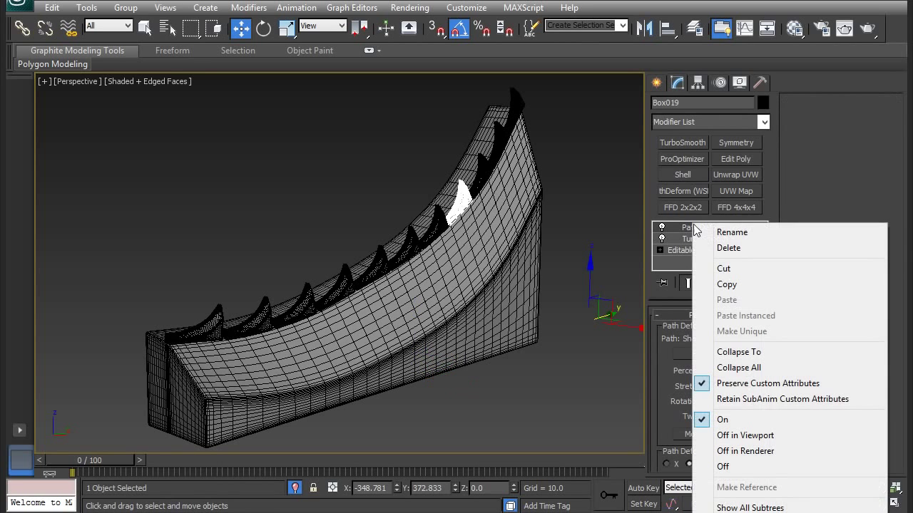
click(747, 356)
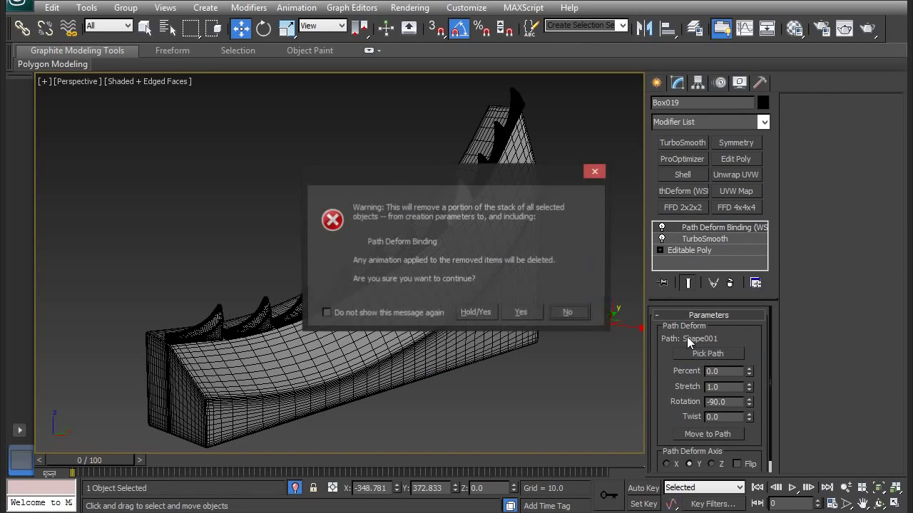
click(522, 314)
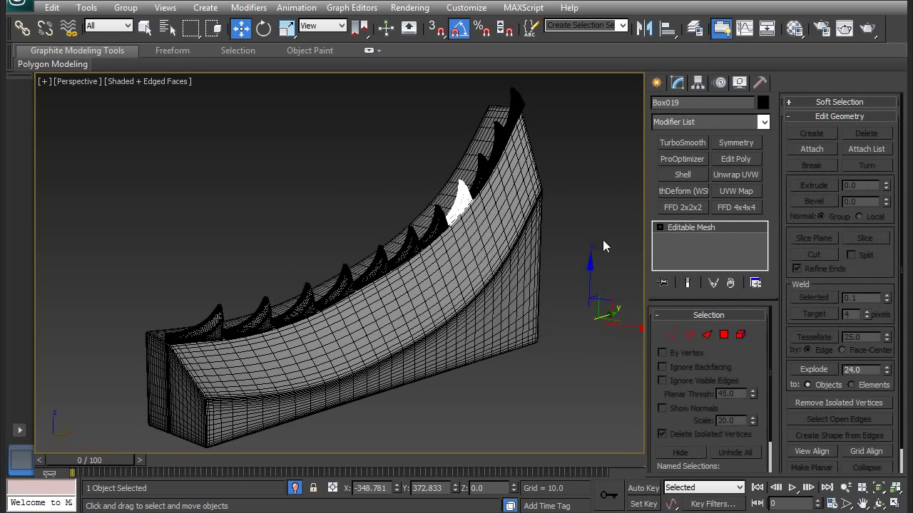
key(ctrl+z)
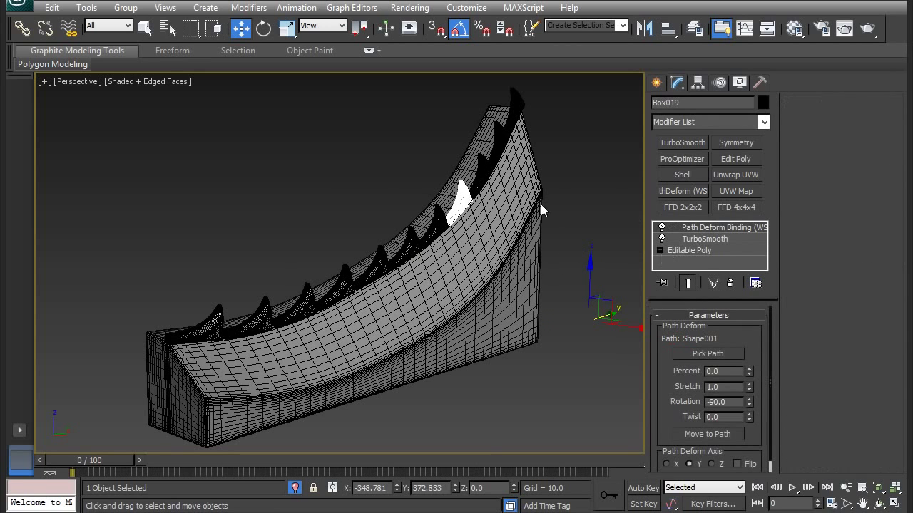
Step: Try converting the selected small block to an Editable Poly, and undo the conversion
right_click(464, 204)
mouse_move(527, 330)
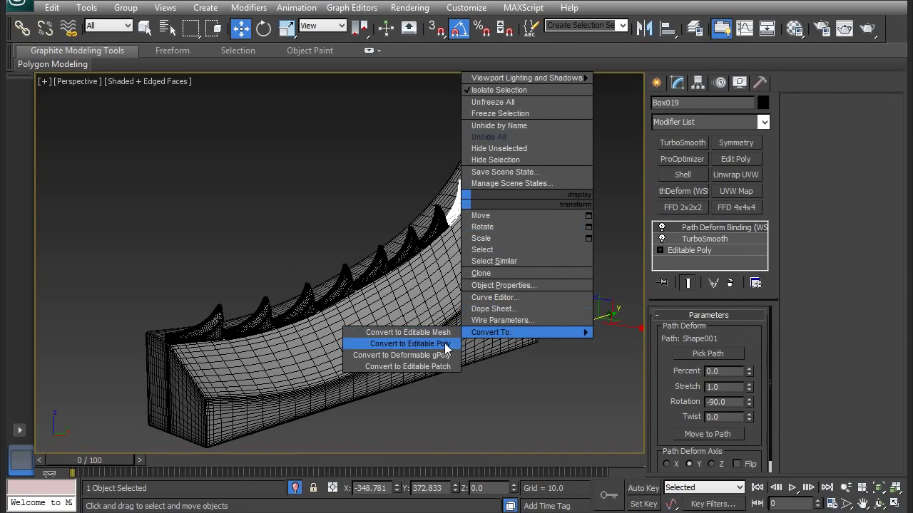
click(428, 343)
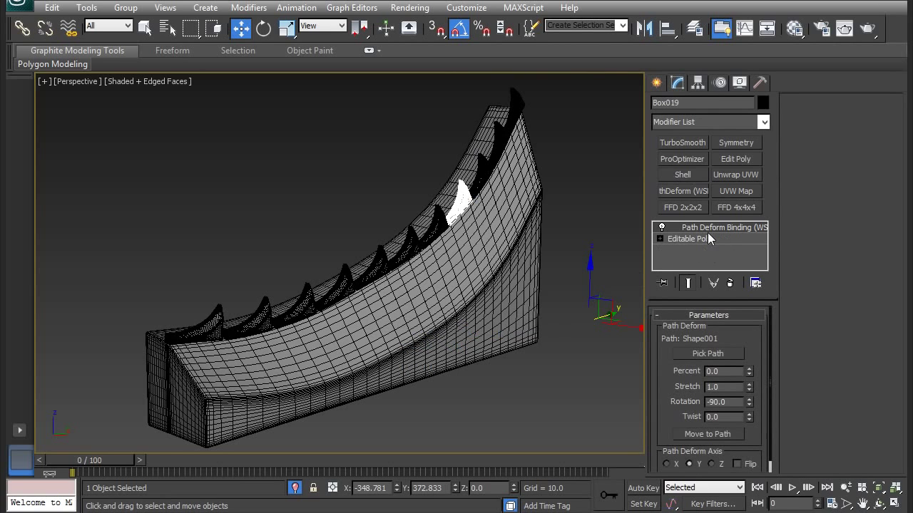
key(ctrl+z)
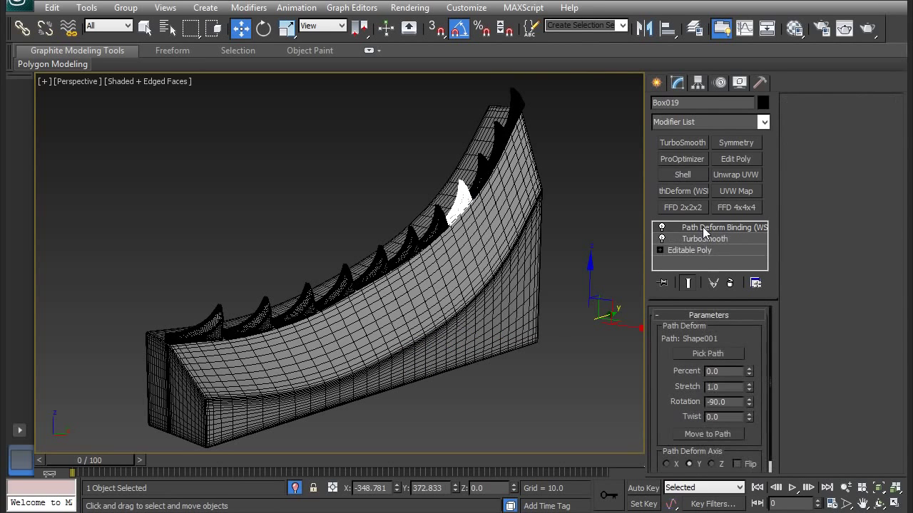
Step: Collapse the selected small block's modifier stack up to and including Path Deform Binding, accepting the removal of its stack entries
right_click(705, 229)
click(748, 355)
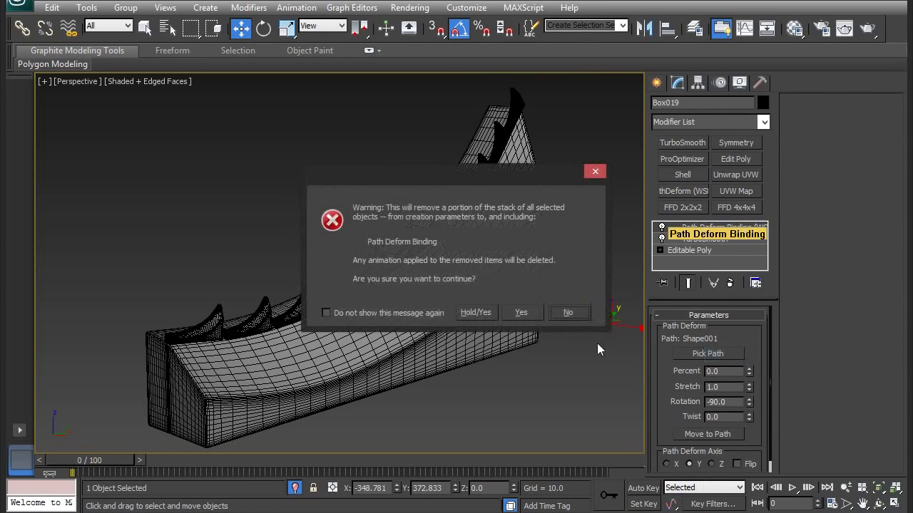
click(520, 312)
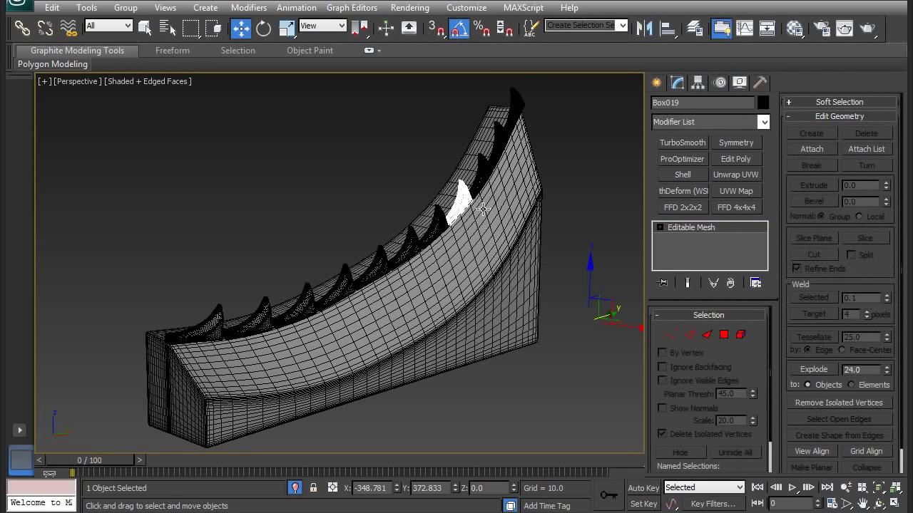